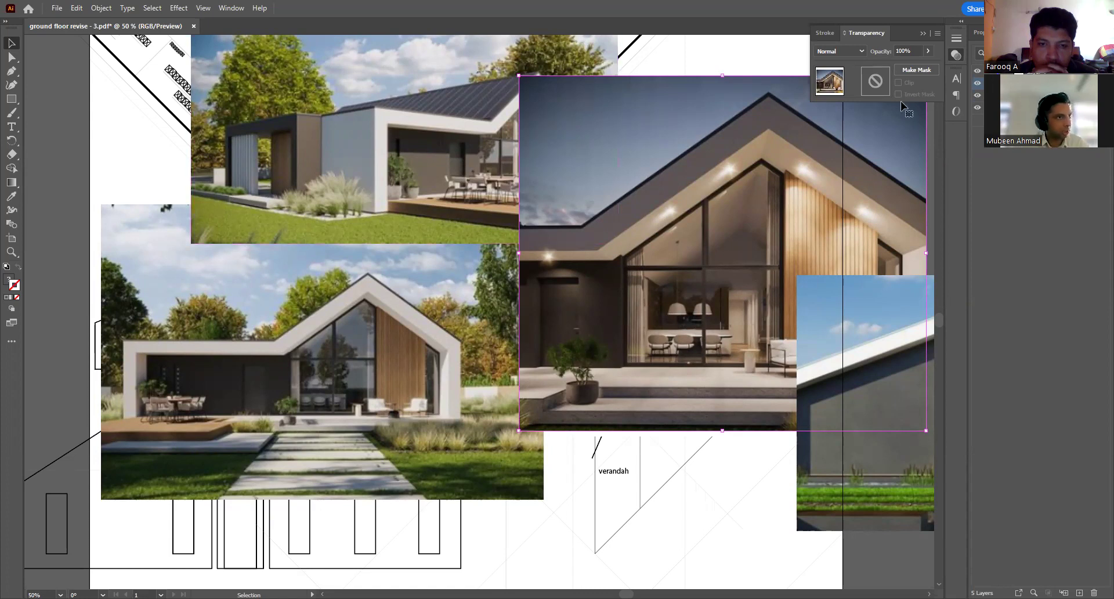
# Step: Hide the layer with the reference house renders and bring the verandah area of the ground floor plan into view
pyautogui.click(977, 82)
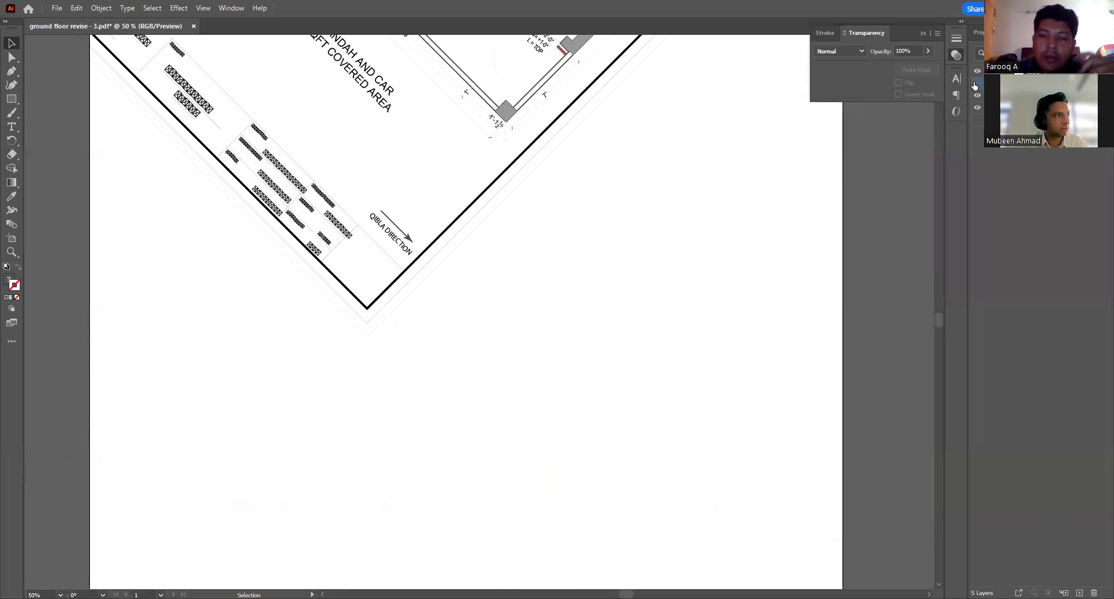
pyautogui.moveTo(575, 23); pyautogui.dragTo(636, 300)
pyautogui.scroll(5, 612, 247)
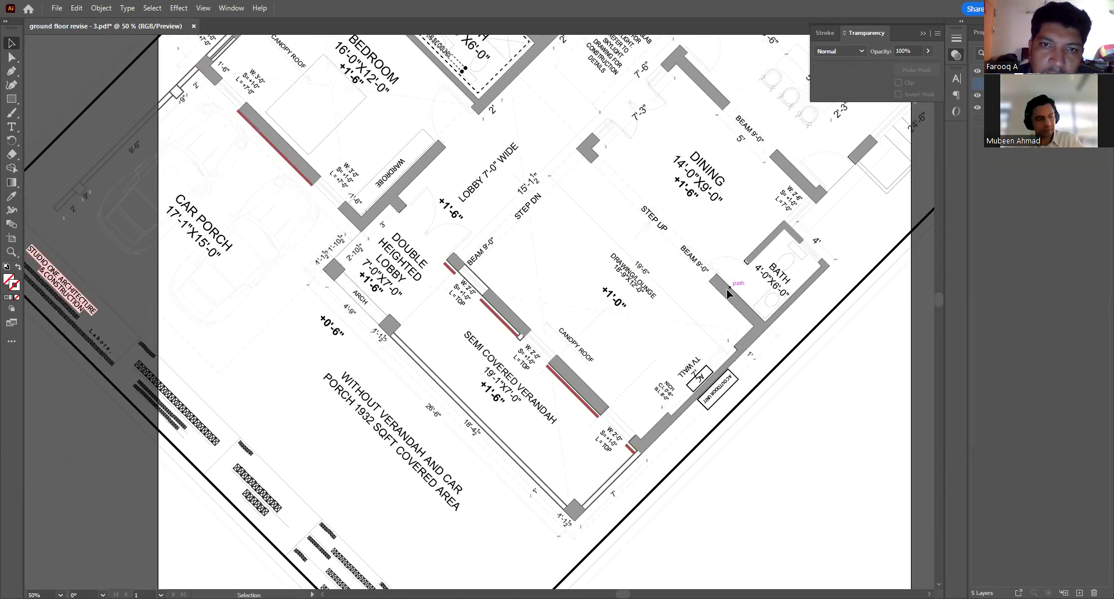
# Step: Set the stroke colour to red D13F3F for drawing with the Pen tool
pyautogui.press('p')
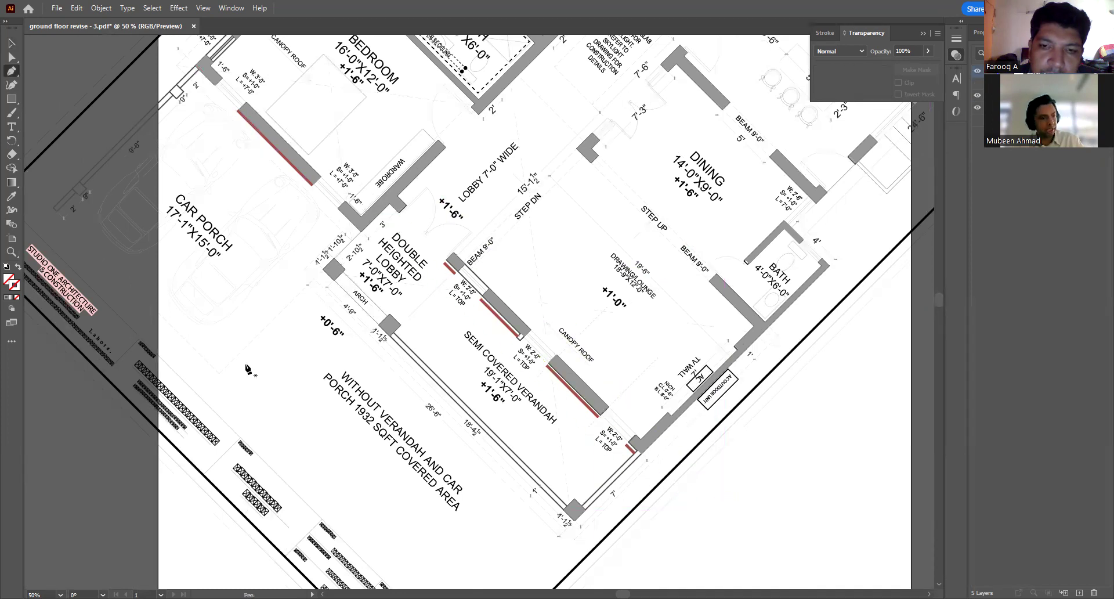
pyautogui.click(28, 237)
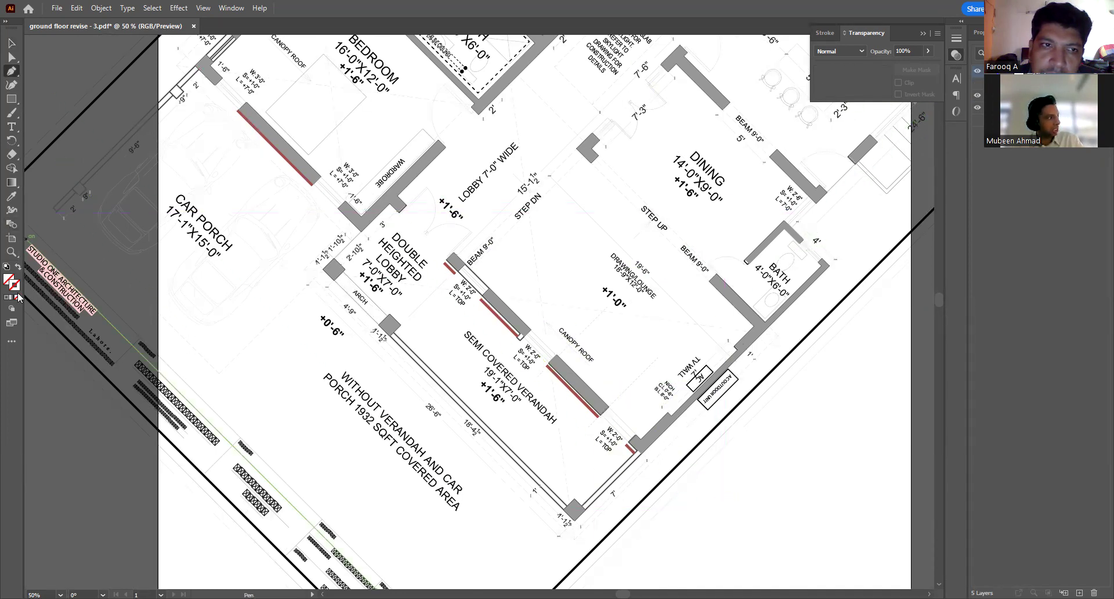
pyautogui.doubleClick(14, 284)
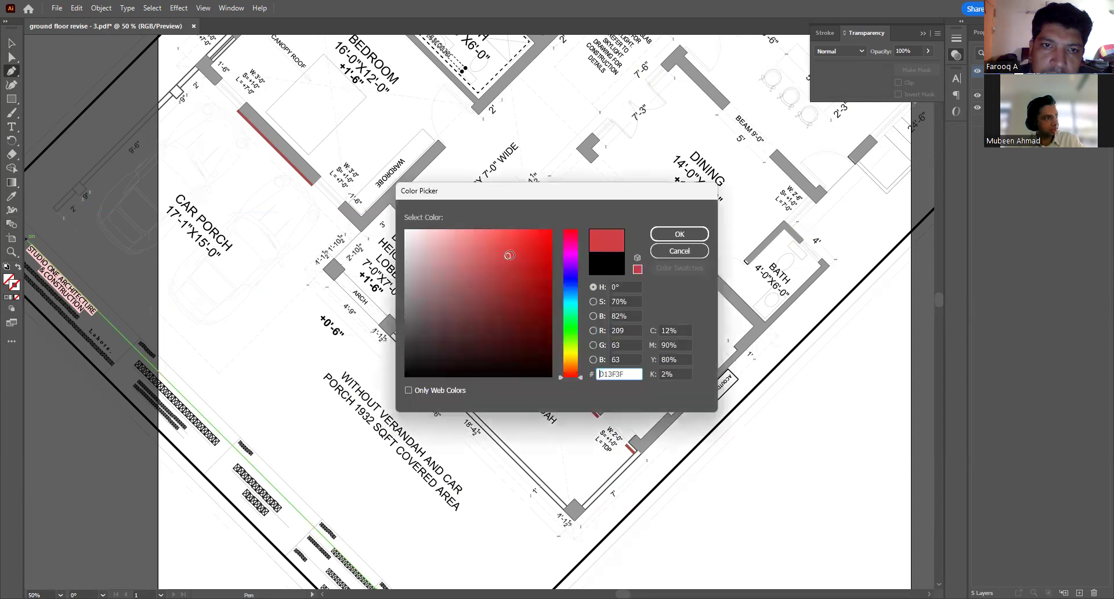
pyautogui.press('Return')
# Step: Draw a closed freeform outline around the plan's front side, enclosing the bedroom windows, double-heighted lobby and semi covered verandah
pyautogui.click(751, 468)
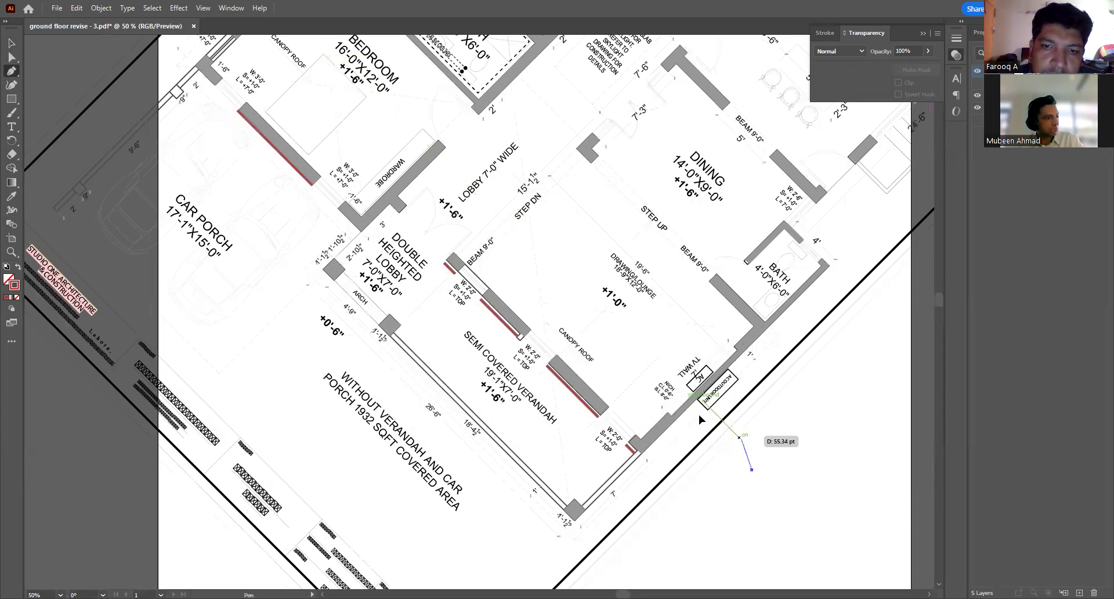
pyautogui.moveTo(603, 315); pyautogui.dragTo(574, 294)
pyautogui.click(541, 264)
pyautogui.click(510, 233)
pyautogui.click(475, 209)
pyautogui.click(433, 179)
pyautogui.click(372, 137)
pyautogui.click(321, 98)
pyautogui.click(267, 62)
pyautogui.click(181, 54)
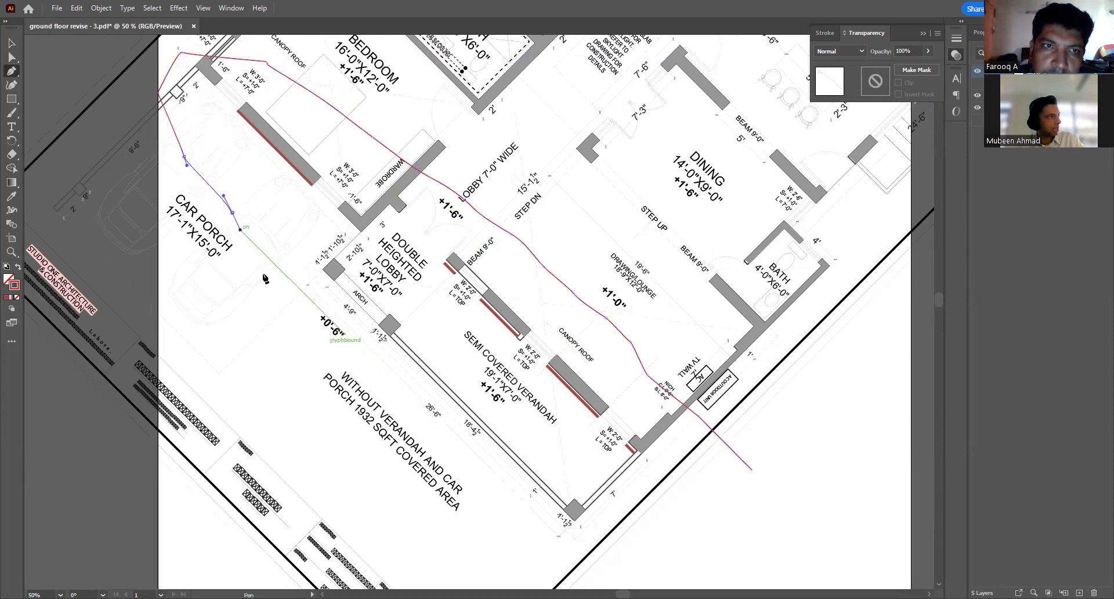
pyautogui.click(489, 453)
pyautogui.click(494, 466)
pyautogui.click(532, 497)
pyautogui.click(573, 525)
pyautogui.click(608, 535)
pyautogui.click(666, 531)
pyautogui.click(749, 500)
pyautogui.click(771, 471)
pyautogui.click(751, 468)
pyautogui.press('v')
pyautogui.click(795, 392)
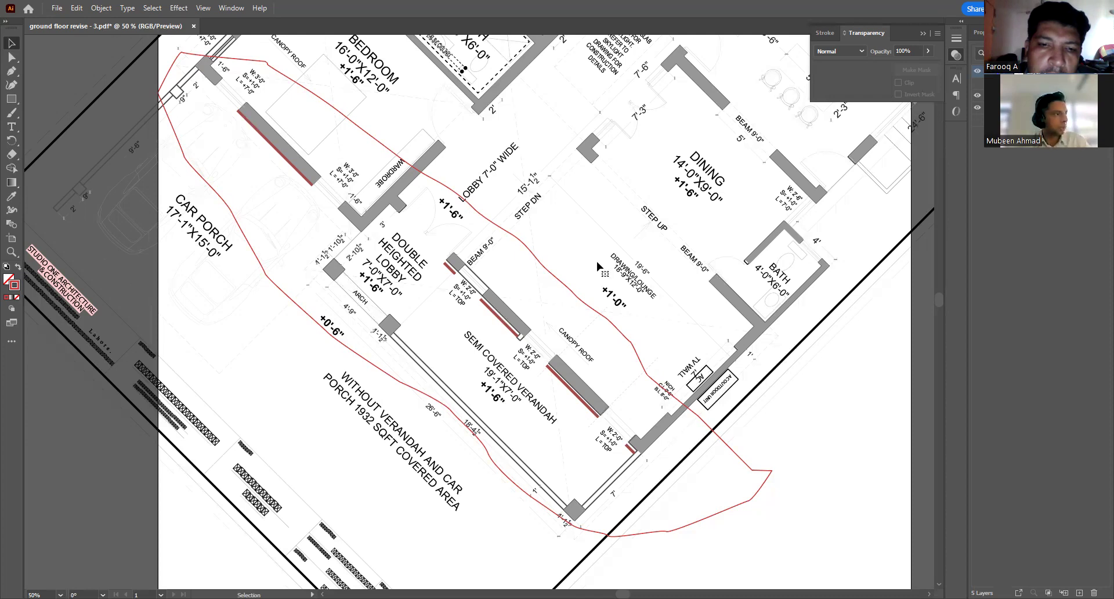
# Step: Paste the image with three wall sections and shift it toward the dining side of the plan
pyautogui.hotkey('ctrl', 'v')
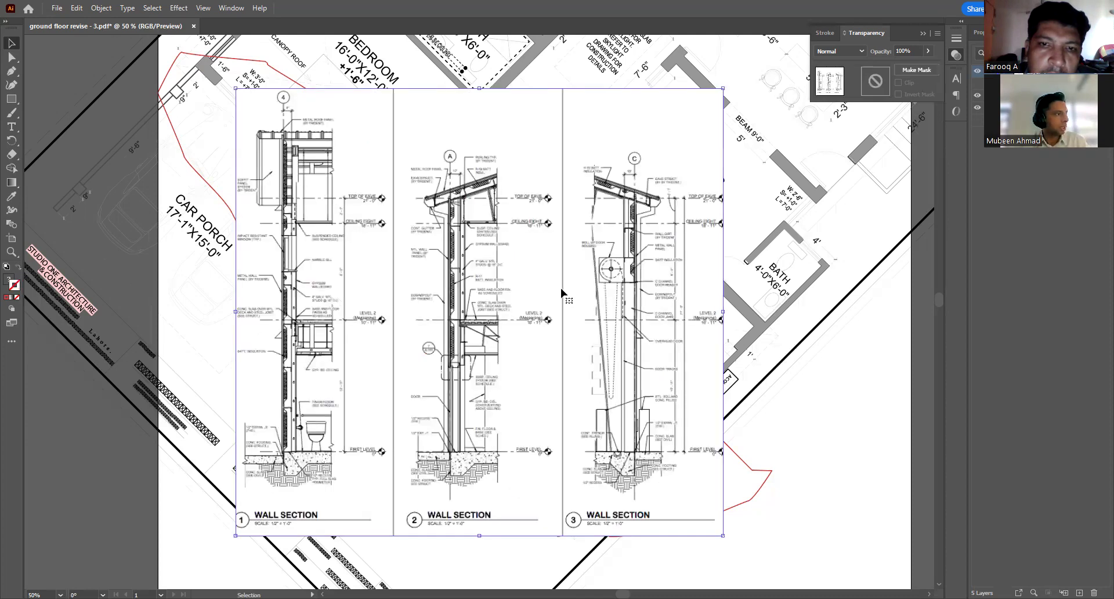
pyautogui.click(816, 425)
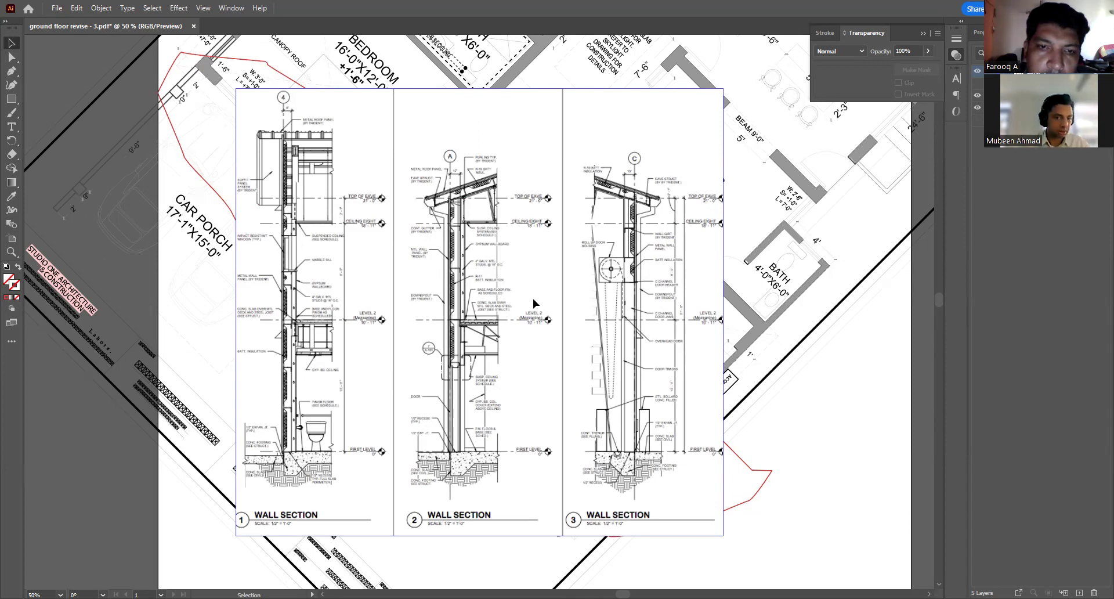
pyautogui.click(664, 293)
pyautogui.moveTo(663, 291); pyautogui.dragTo(750, 263)
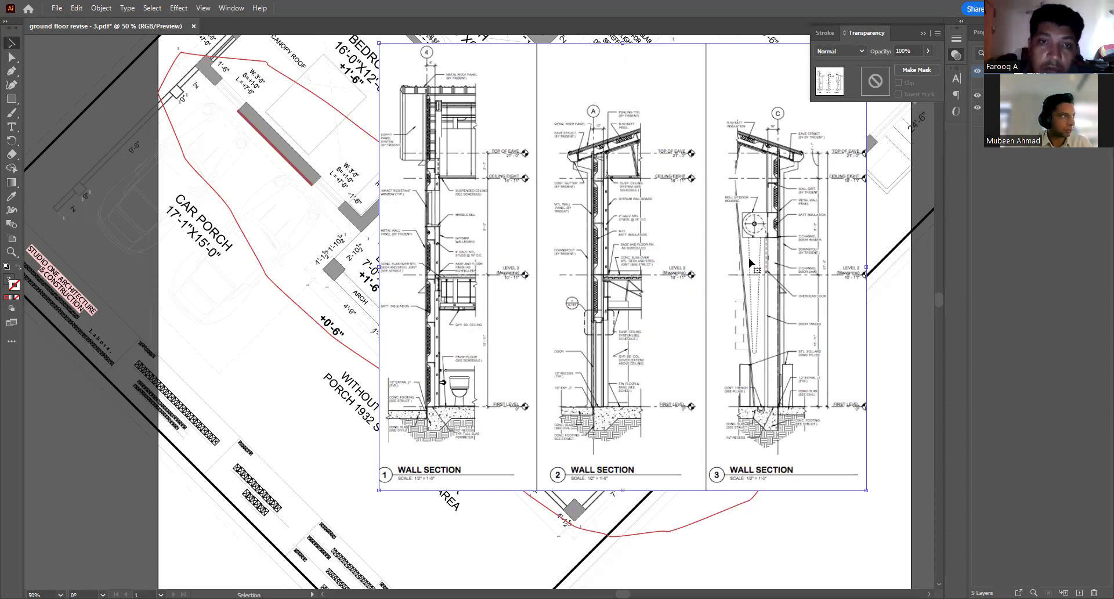
pyautogui.moveTo(744, 261); pyautogui.dragTo(691, 297)
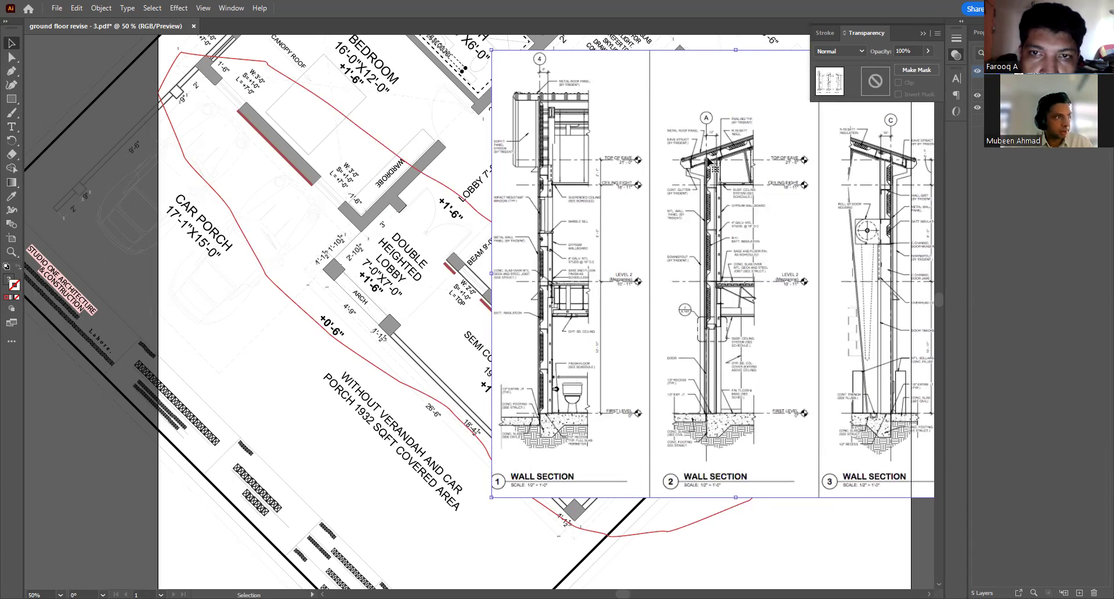
# Step: Examine the wall section drawings up close, especially the eave and roof details of section 2
pyautogui.press('a')
pyautogui.scroll(4, 719, 164)
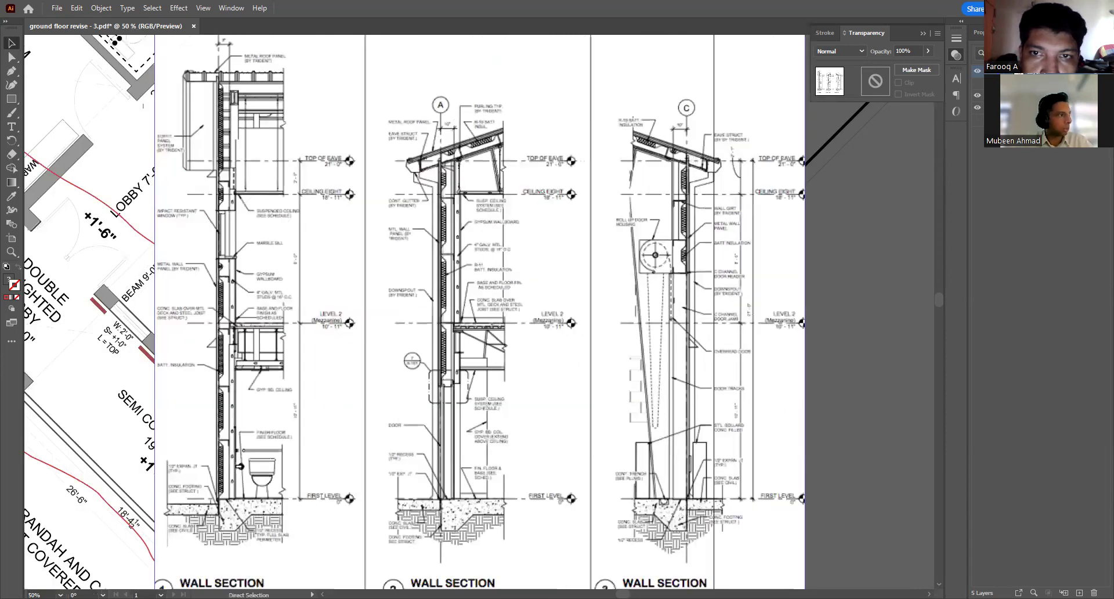
pyautogui.moveTo(558, 288); pyautogui.dragTo(567, 323)
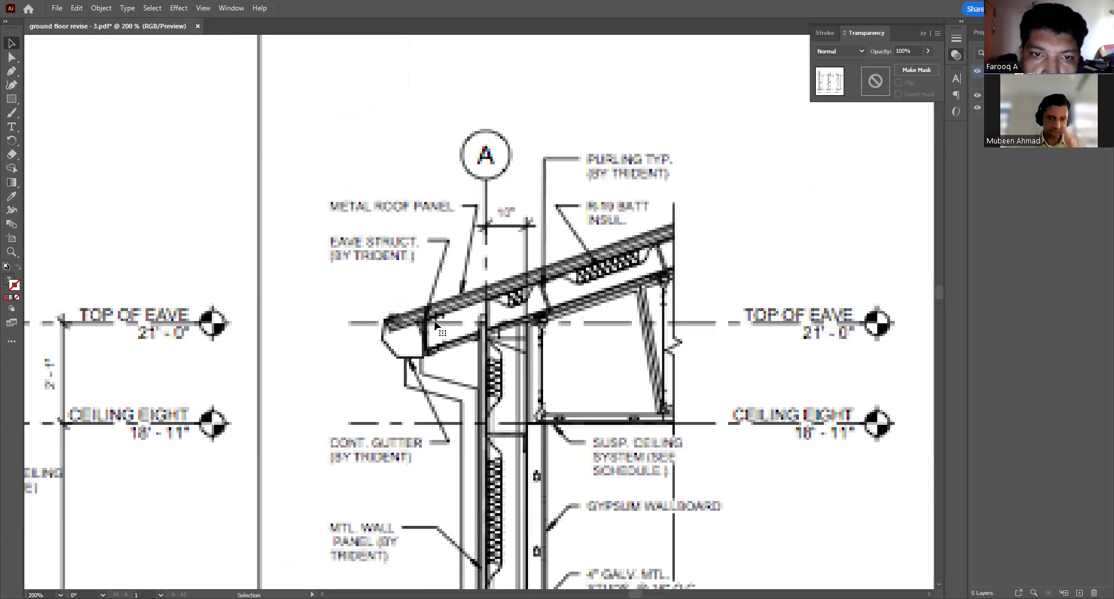
pyautogui.hotkey('ctrl', '0')
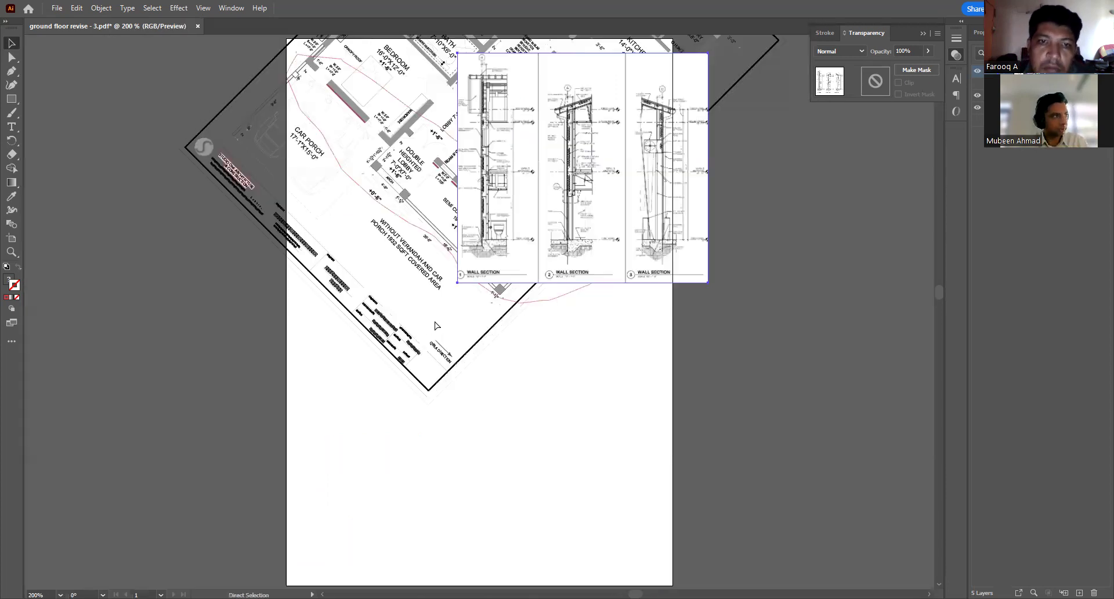
pyautogui.moveTo(454, 433); pyautogui.dragTo(459, 439)
pyautogui.scroll(4, 476, 412)
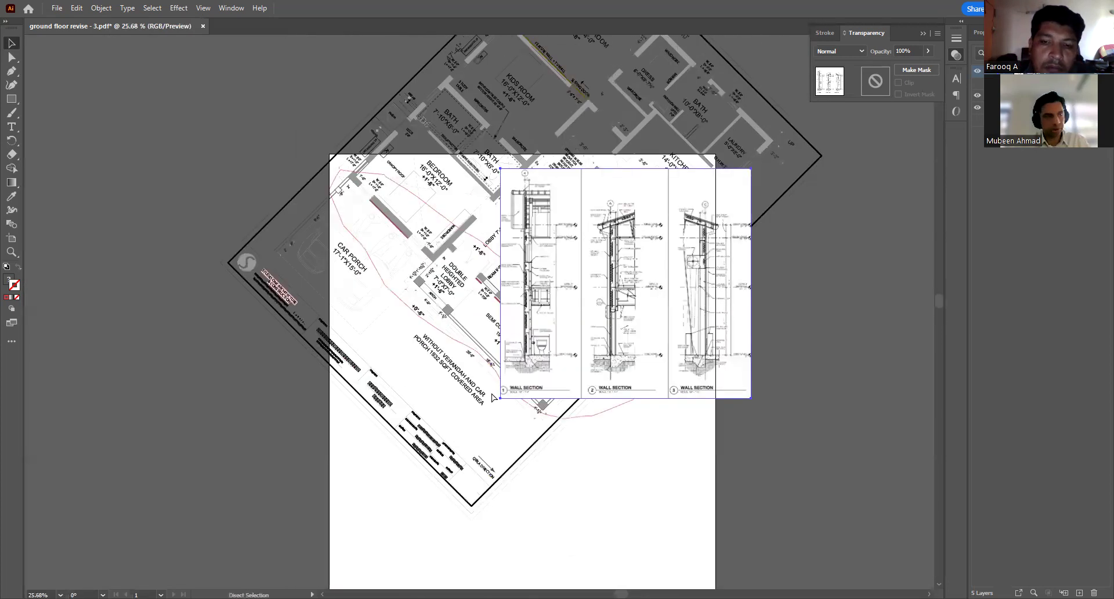
pyautogui.hotkey('ctrl', '+')
pyautogui.hotkey('ctrl', '+')
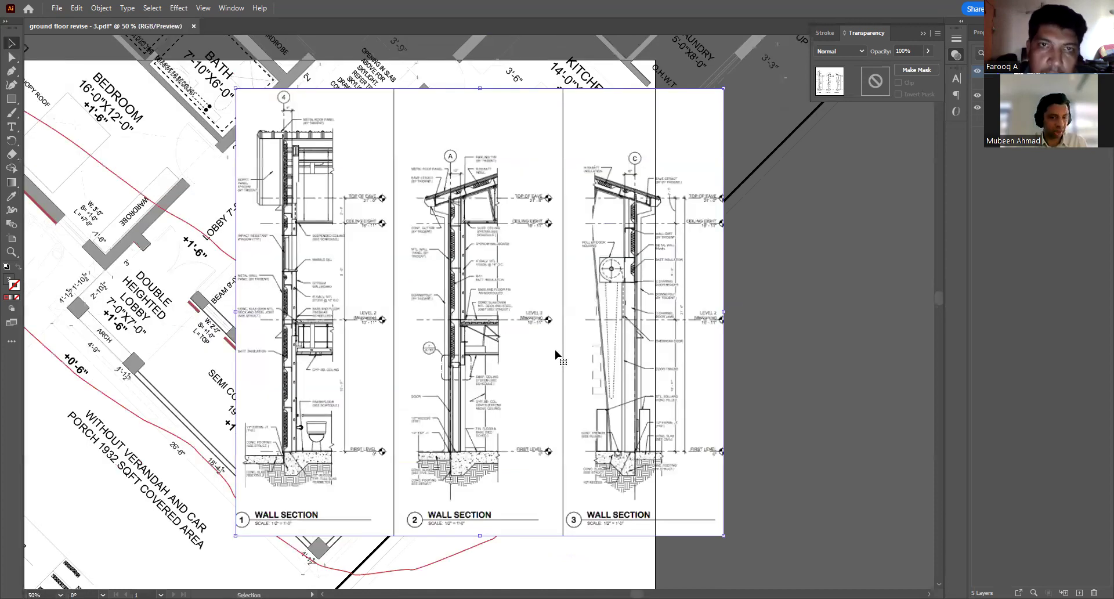
pyautogui.scroll(-2, 556, 354)
pyautogui.hscroll(-2, 556, 354)
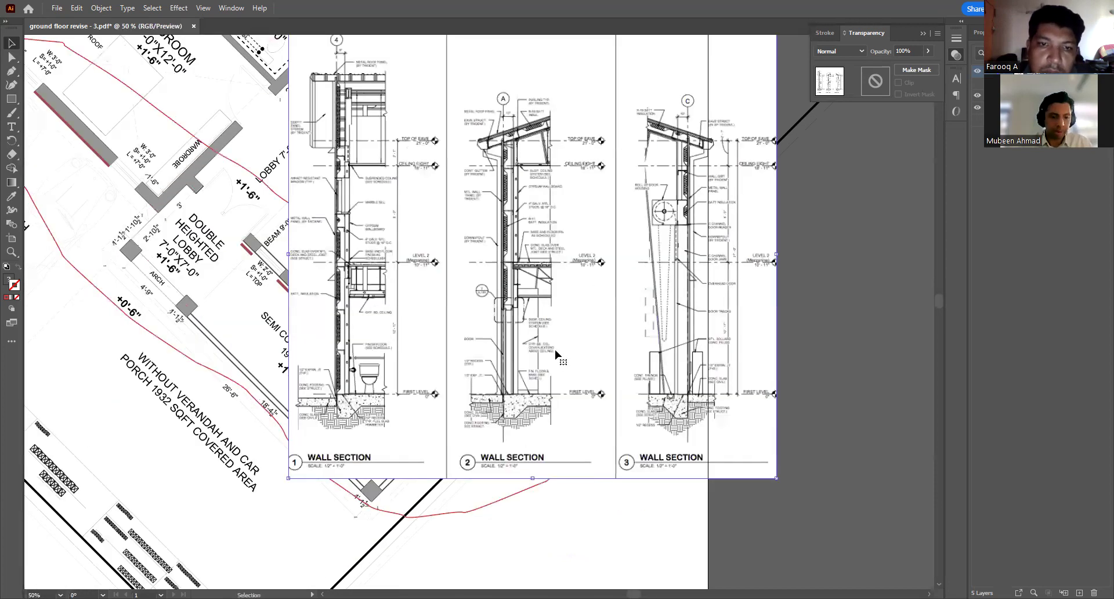
pyautogui.scroll(-2, 593, 345)
pyautogui.hscroll(-1, 593, 346)
pyautogui.scroll(-4, 580, 395)
pyautogui.hscroll(-2, 580, 395)
# Step: Try tracing the roof slope and the wall line over wall section 2, and remove the traced path
pyautogui.press('p')
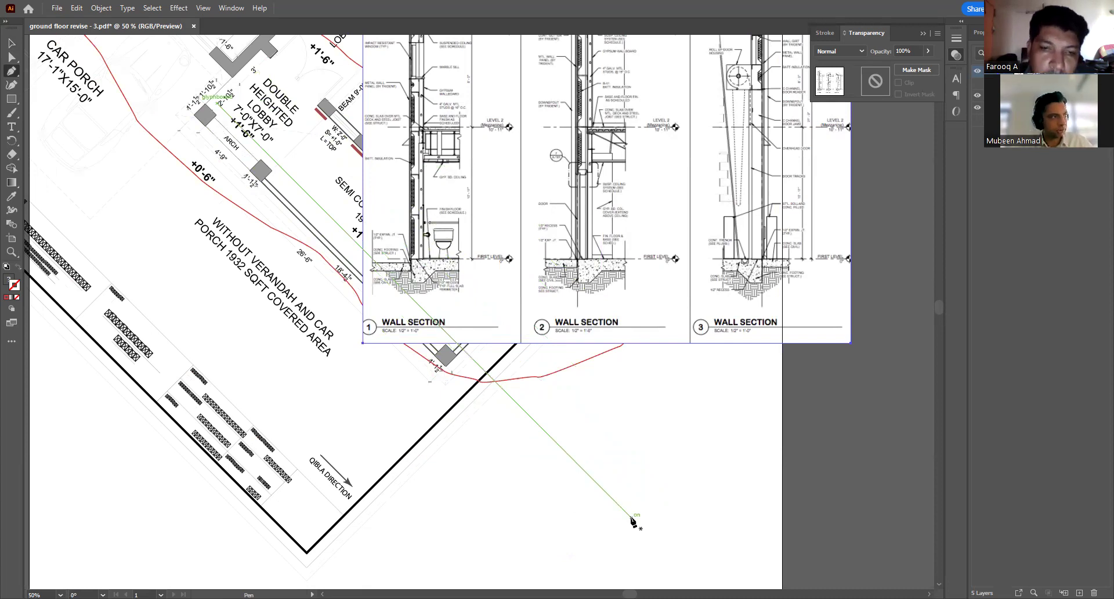
pyautogui.scroll(3, 661, 385)
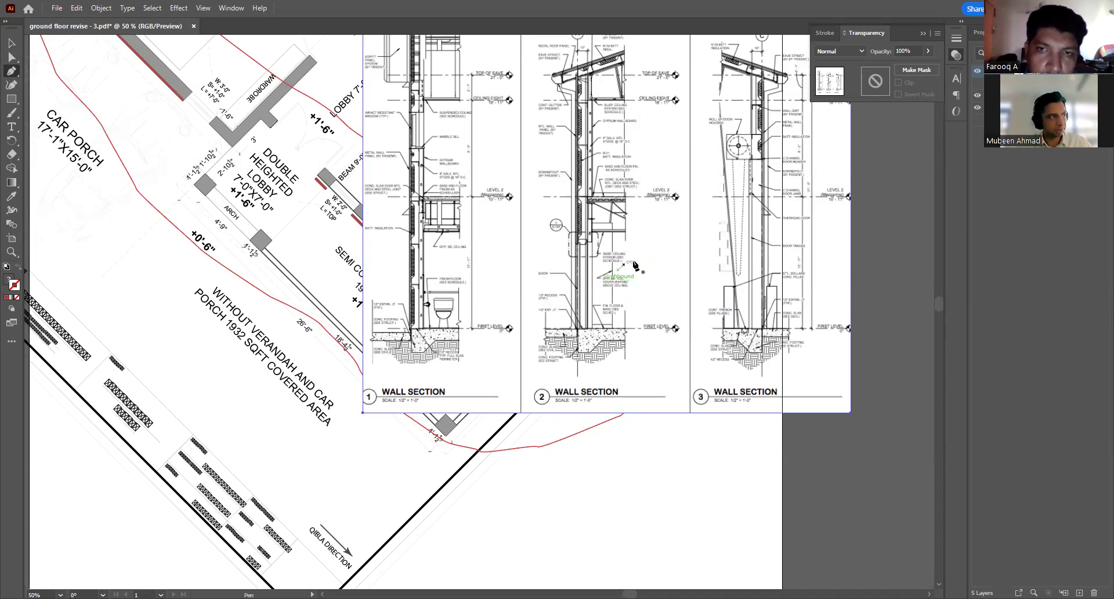
pyautogui.scroll(2, 641, 273)
pyautogui.click(645, 103)
pyautogui.click(572, 132)
pyautogui.click(582, 427)
pyautogui.press('v')
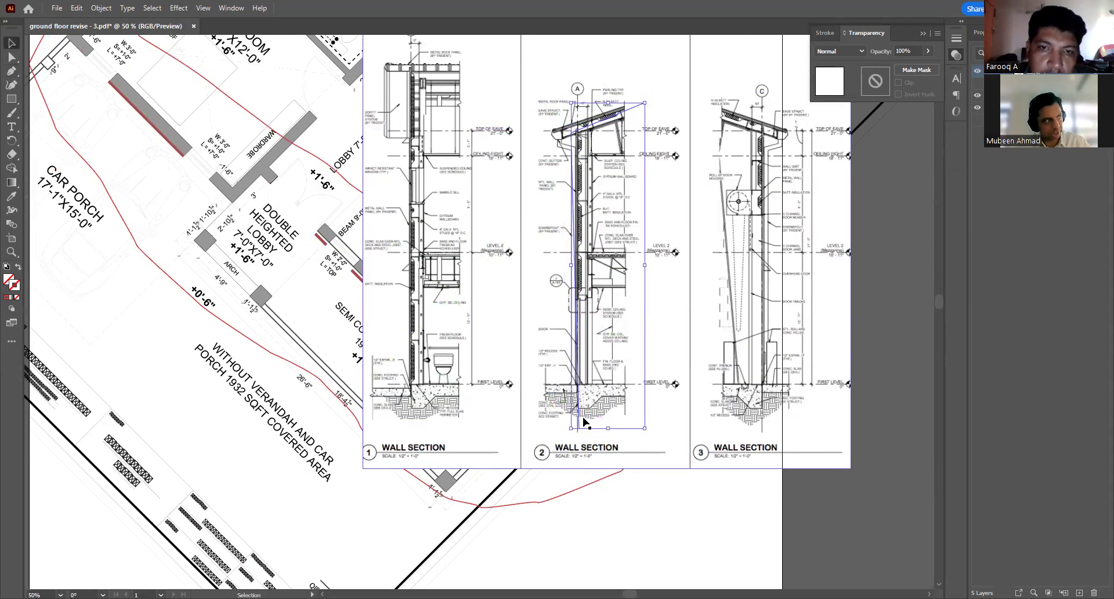
pyautogui.hotkey('ctrl', 'z')
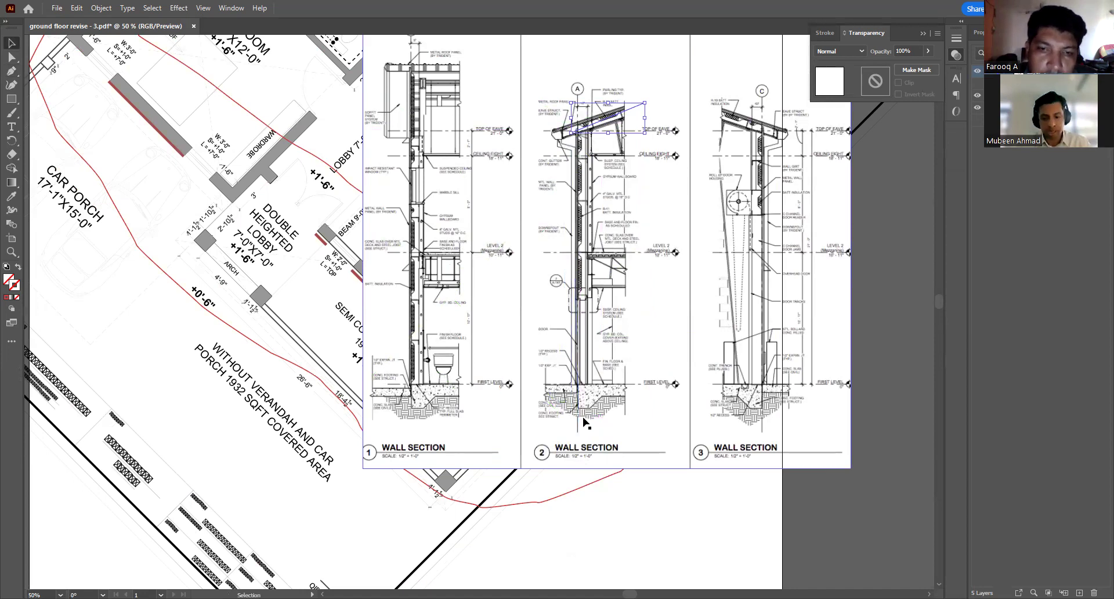
pyautogui.press('Delete')
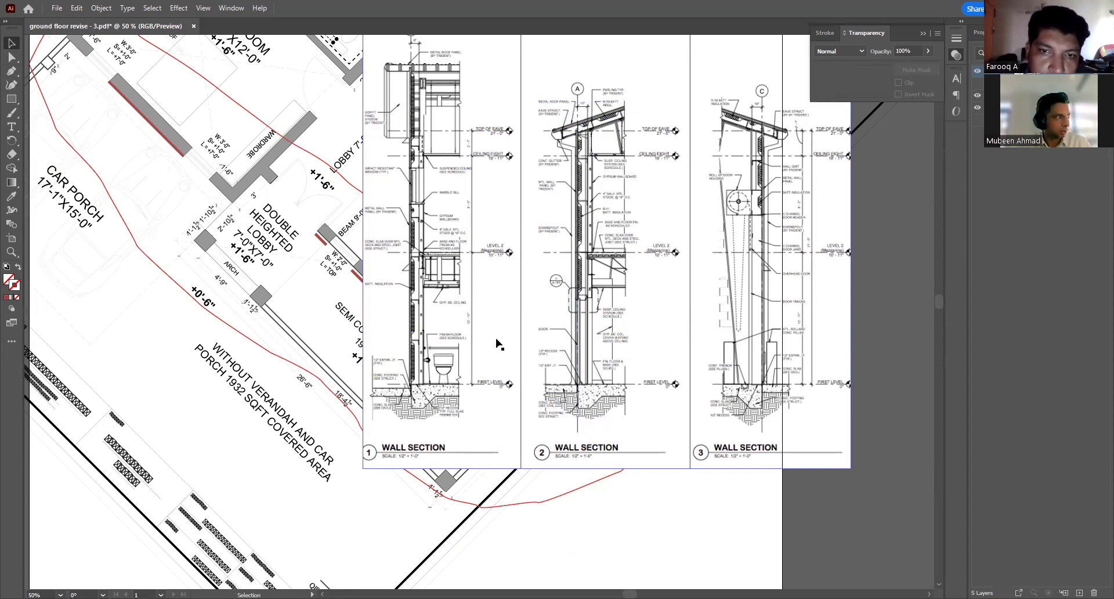
# Step: Move the wall section image off the verandah and dining area so it sits beside the floor plan
pyautogui.moveTo(550, 334); pyautogui.dragTo(879, 324)
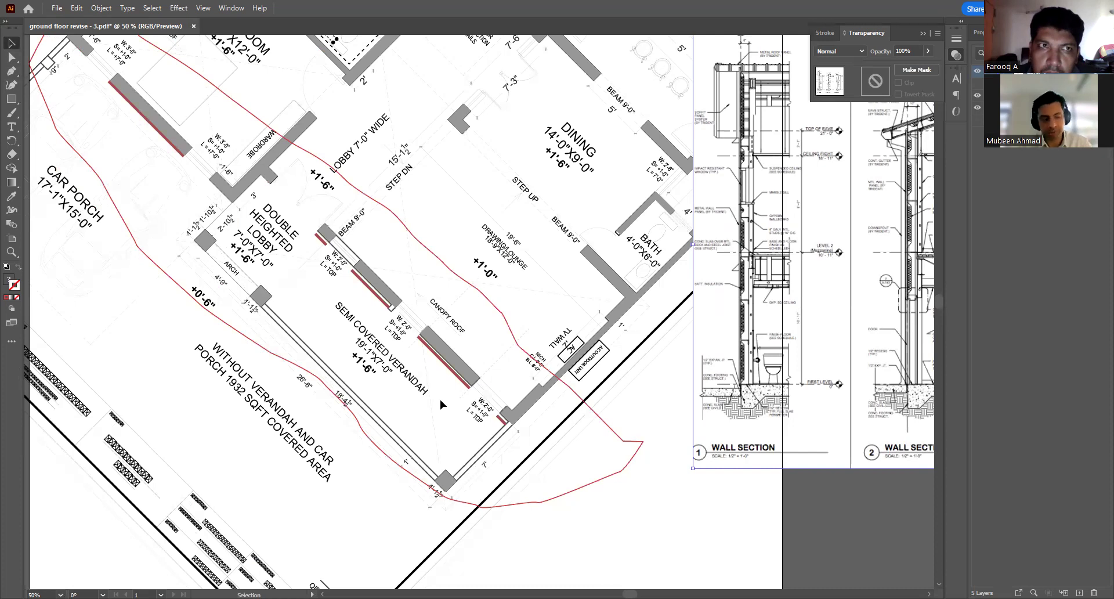
pyautogui.press('a')
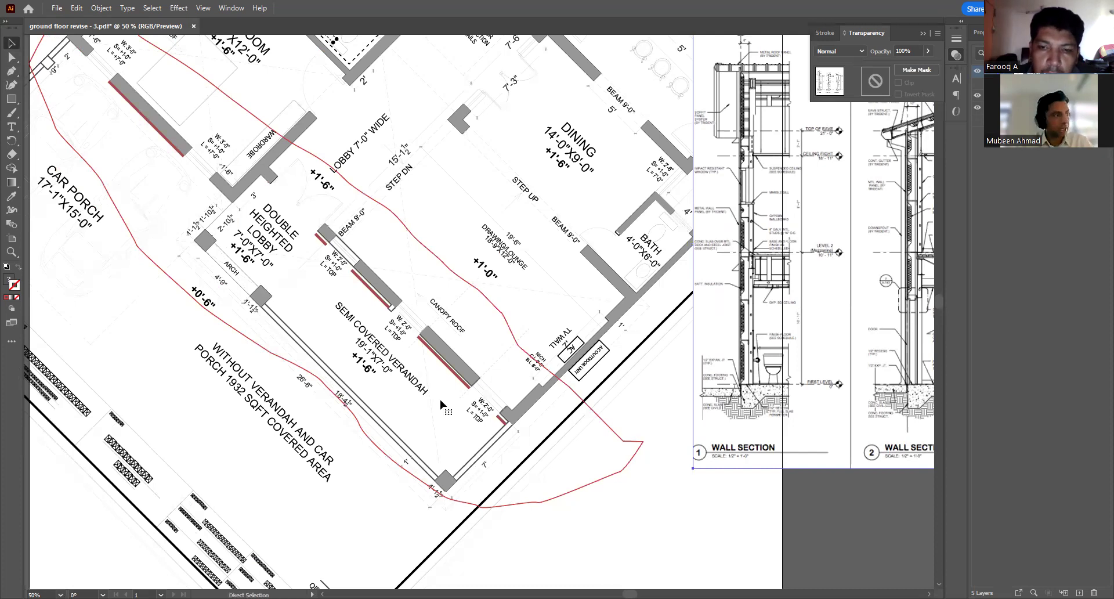
pyautogui.press('v')
pyautogui.hotkey('ctrl', '-')
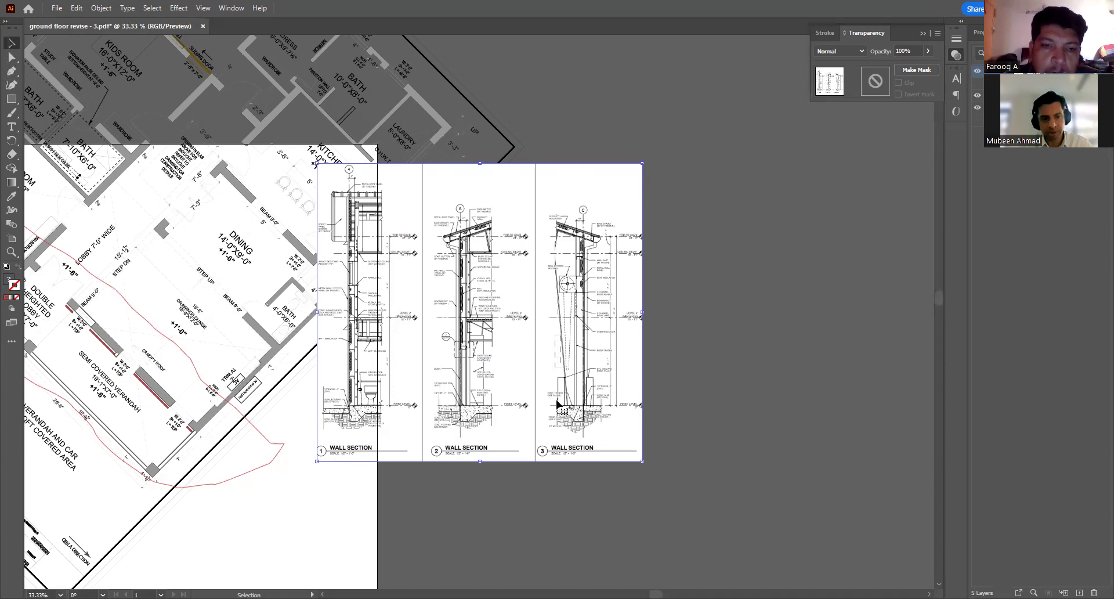
pyautogui.press('space')
pyautogui.moveTo(611, 402); pyautogui.dragTo(648, 383)
pyautogui.moveTo(517, 423); pyautogui.dragTo(650, 388)
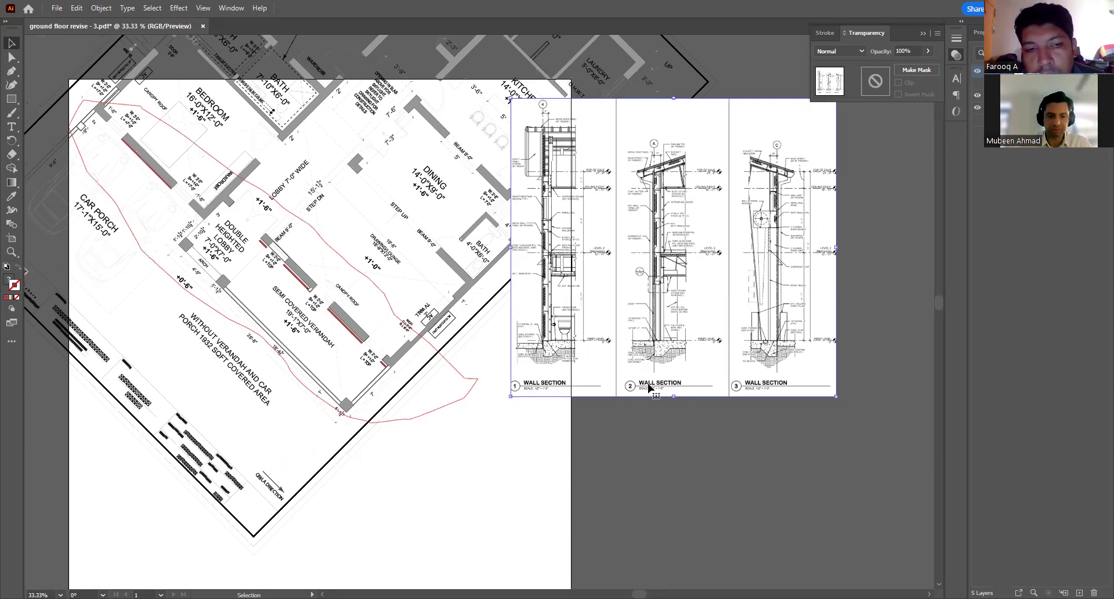
# Step: Review the outlined verandah and lobby area of the floor plan alongside the wall sections
pyautogui.click(443, 448)
pyautogui.moveTo(588, 380)
pyautogui.mouseDown()
pyautogui.moveTo(608, 447)
pyautogui.moveTo(641, 309)
pyautogui.moveTo(648, 319)
pyautogui.mouseUp()
pyautogui.press('+')
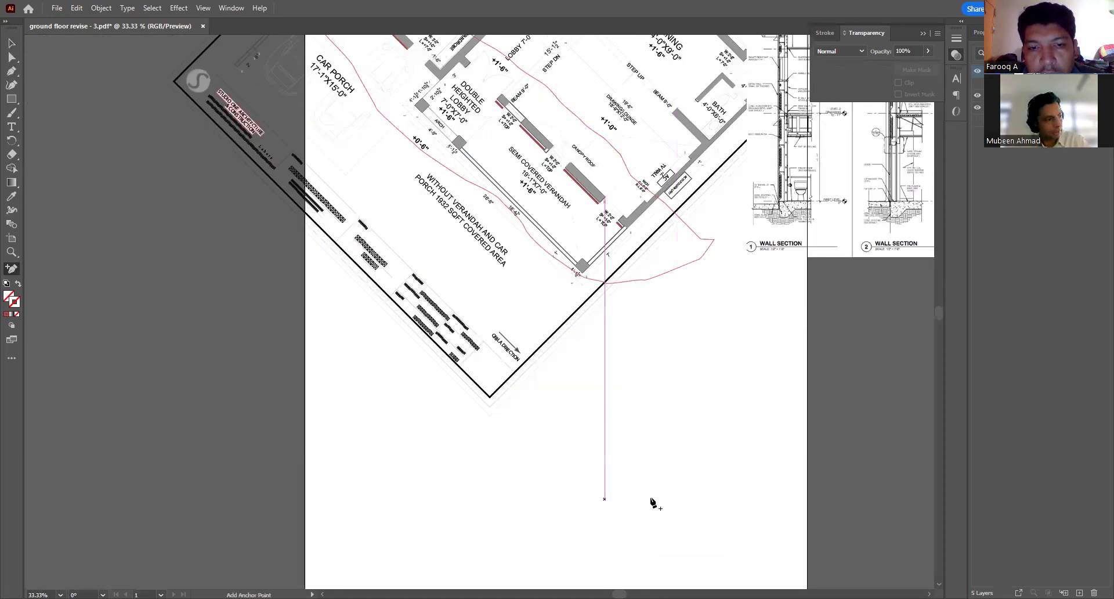
pyautogui.press('v')
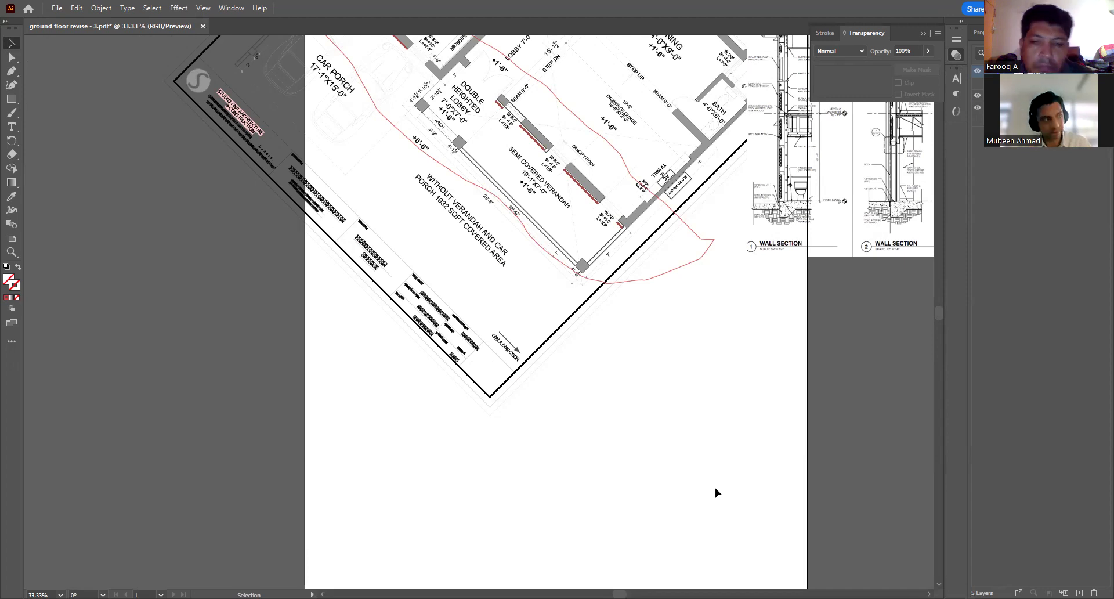
pyautogui.moveTo(617, 209); pyautogui.dragTo(624, 317)
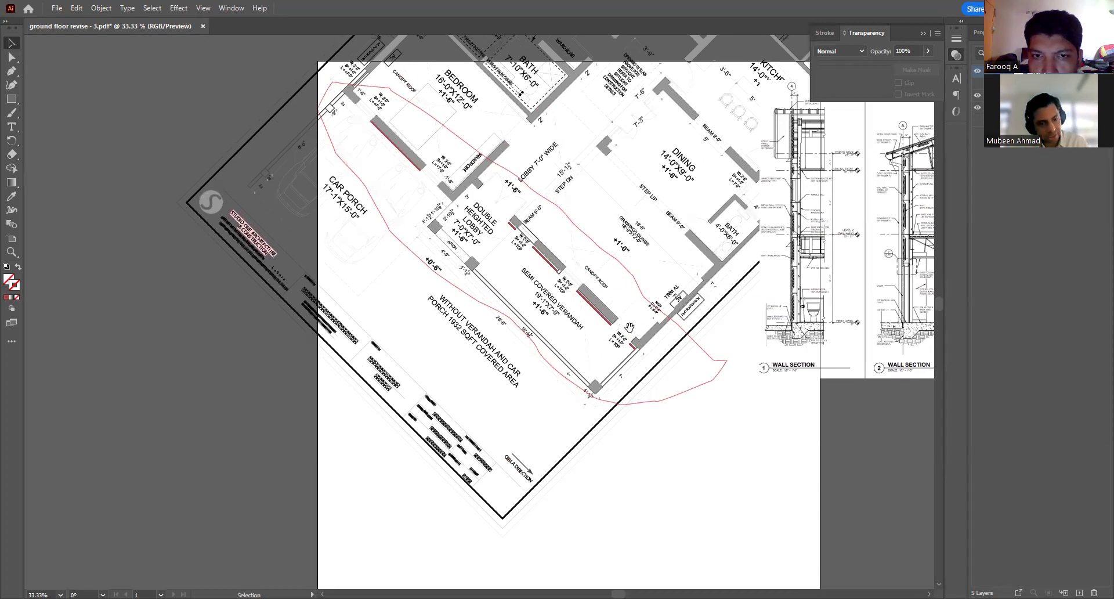
pyautogui.press('space')
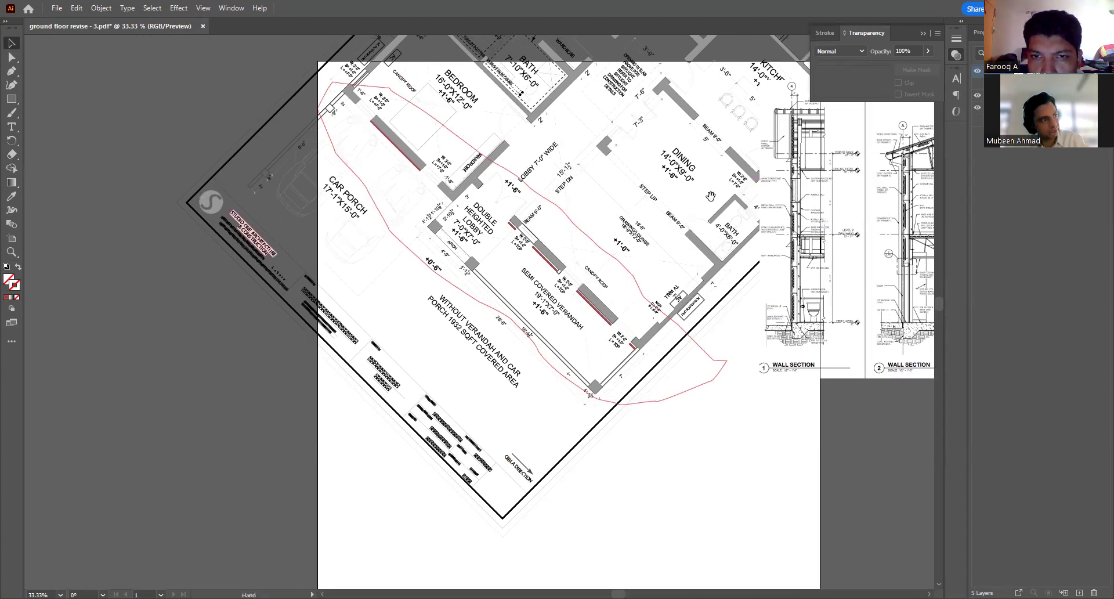
pyautogui.scroll(3, 617, 262)
pyautogui.hscroll(3, 617, 261)
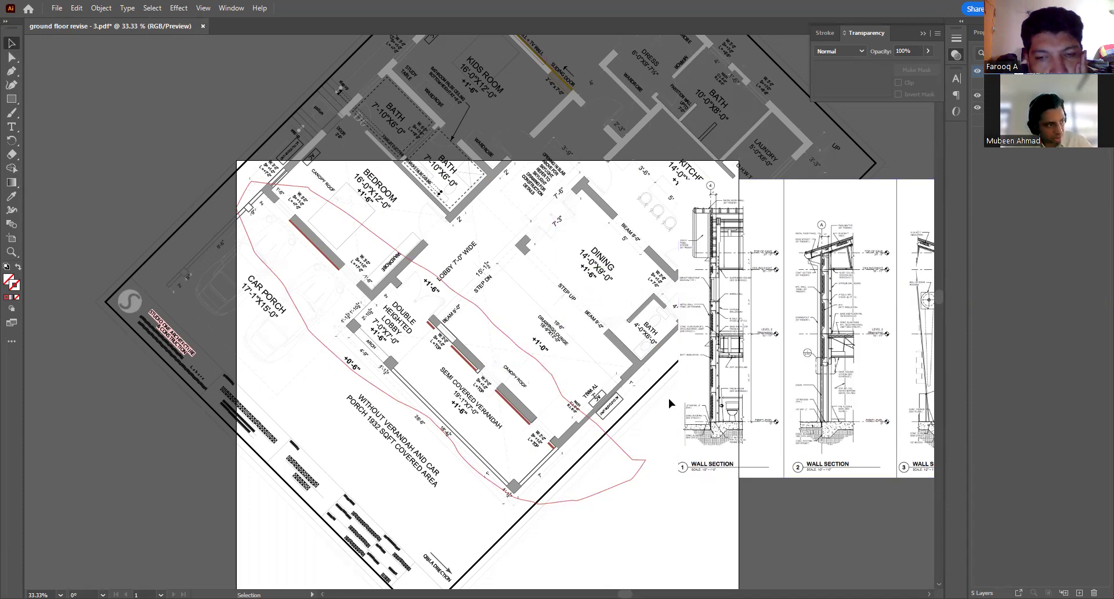
# Step: Draw a closed house-shaped outline with a flat base, two vertical walls and a gable peak in the blank area below the plan
pyautogui.scroll(-3, 597, 440)
pyautogui.press('p')
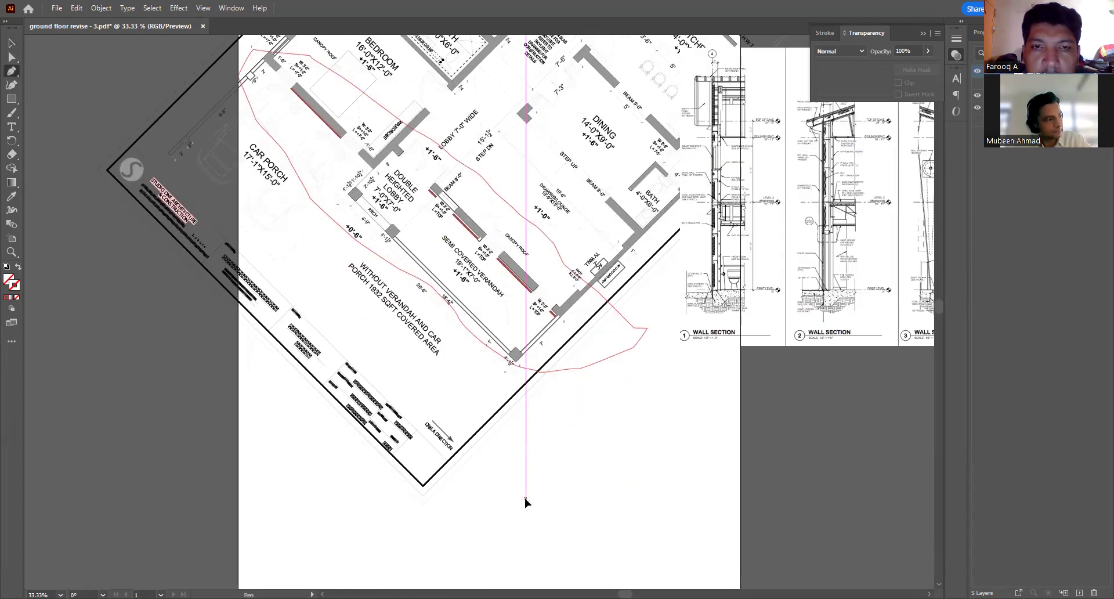
pyautogui.click(526, 497)
pyautogui.click(649, 498)
pyautogui.click(650, 415)
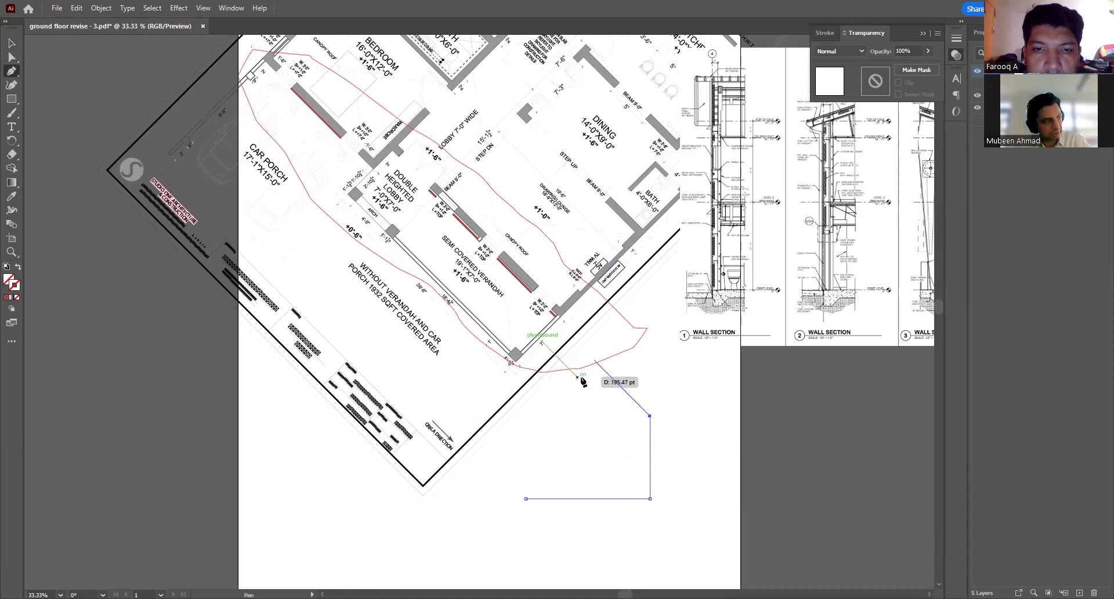
pyautogui.click(586, 353)
pyautogui.click(525, 414)
pyautogui.click(525, 497)
pyautogui.press('c')
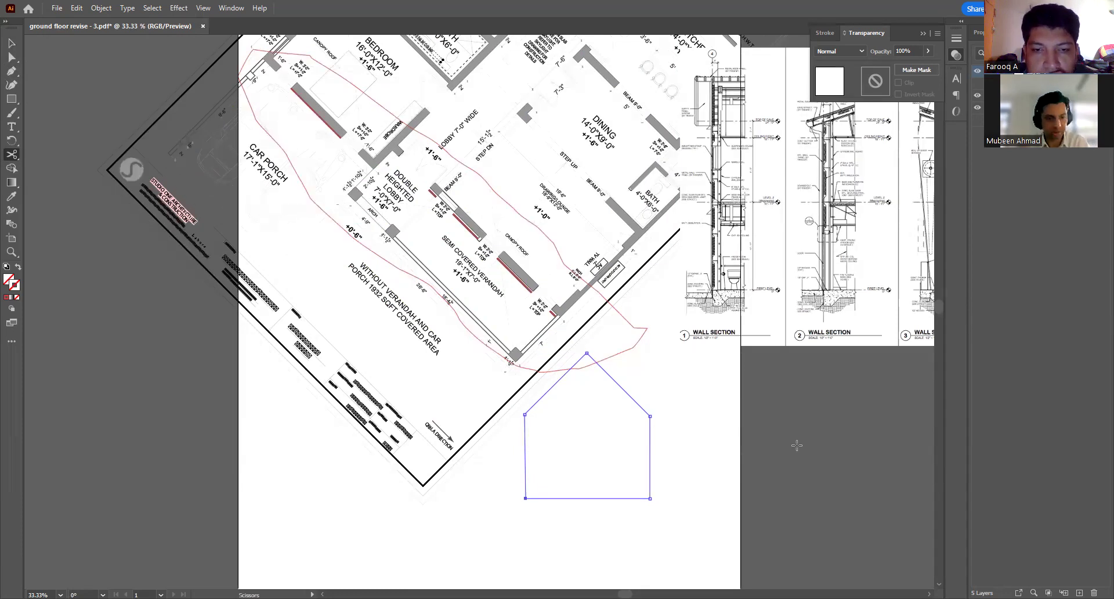
# Step: Nudge the house outline's left eave corner slightly inward from the wall line
pyautogui.click(524, 414)
pyautogui.press('a')
pyautogui.click(525, 415)
pyautogui.moveTo(528, 415); pyautogui.dragTo(529, 416)
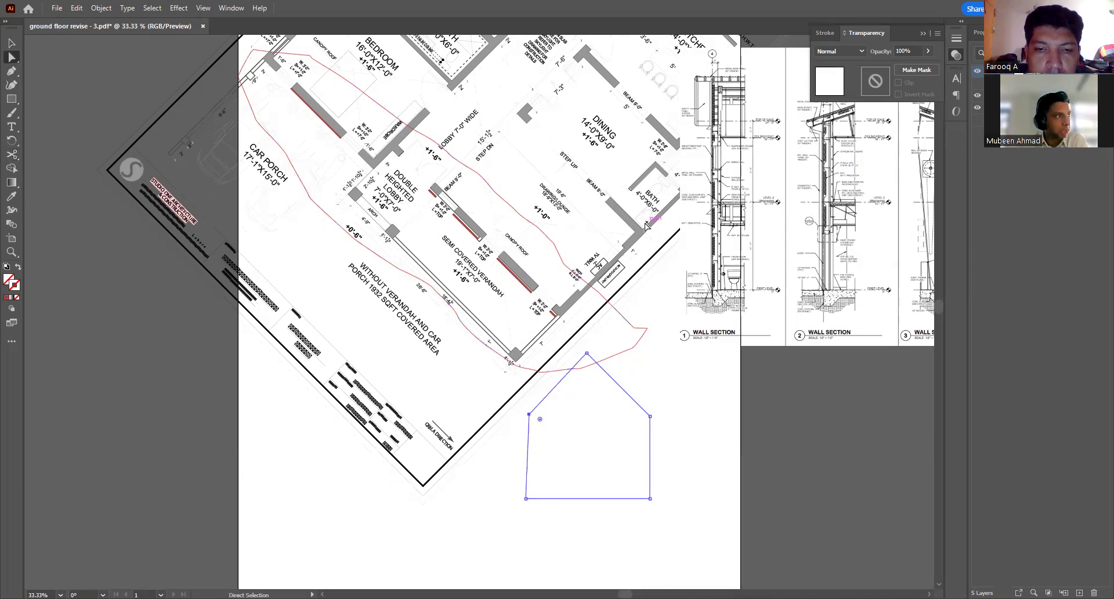
# Step: Draw a closed polygon on the floor plan around the car porch, bedroom, double-height lobby and semi-covered verandah
pyautogui.moveTo(472, 217); pyautogui.dragTo(488, 303)
pyautogui.moveTo(342, 120); pyautogui.dragTo(359, 221)
pyautogui.press('p')
pyautogui.click(231, 233)
pyautogui.click(302, 155)
pyautogui.click(352, 110)
pyautogui.click(545, 315)
pyautogui.click(625, 377)
pyautogui.click(701, 454)
pyautogui.click(684, 575)
pyautogui.click(522, 563)
pyautogui.click(508, 581)
pyautogui.click(332, 452)
pyautogui.click(251, 350)
pyautogui.click(224, 282)
pyautogui.click(233, 232)
pyautogui.press('v')
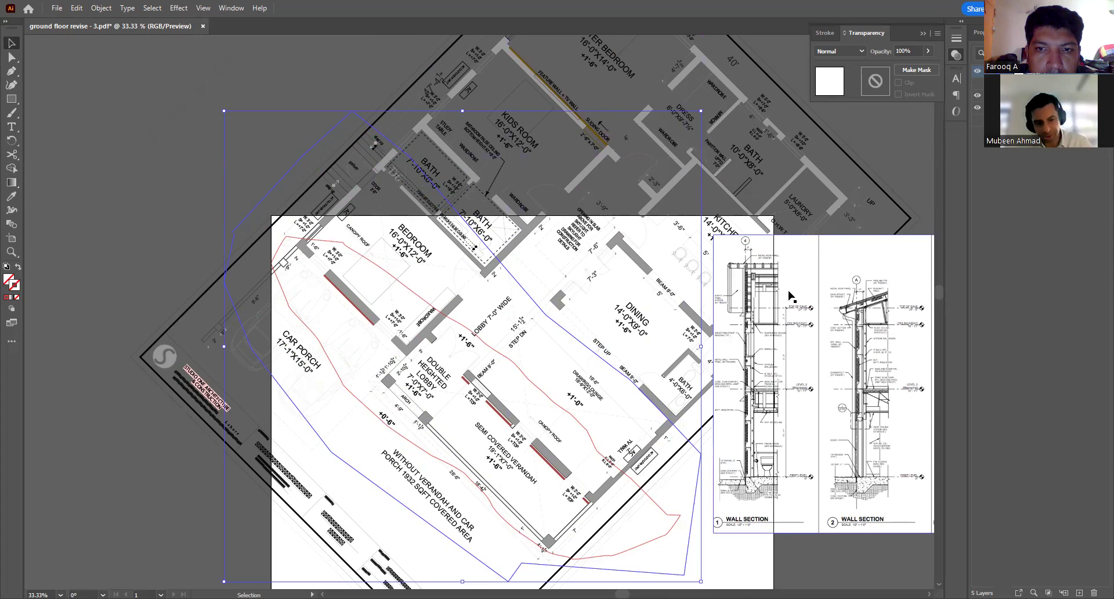
pyautogui.scroll(-3, 578, 344)
pyautogui.scroll(-2, 578, 345)
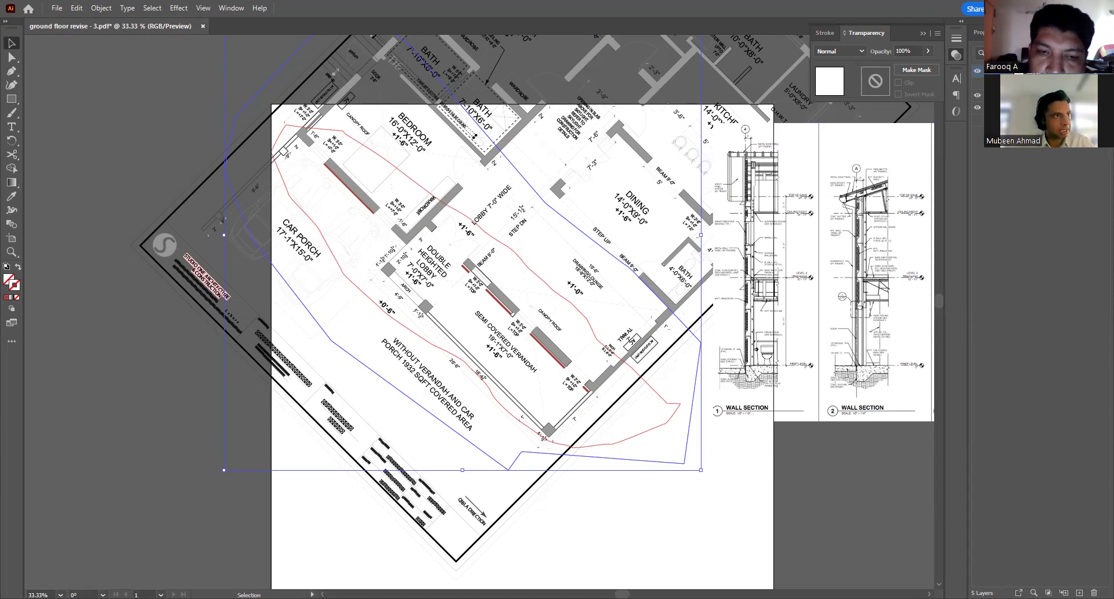
# Step: Show the facade reference images and place the angled gabled-house render above the front-view render, overlapping the floor plan's front edge
pyautogui.click(977, 82)
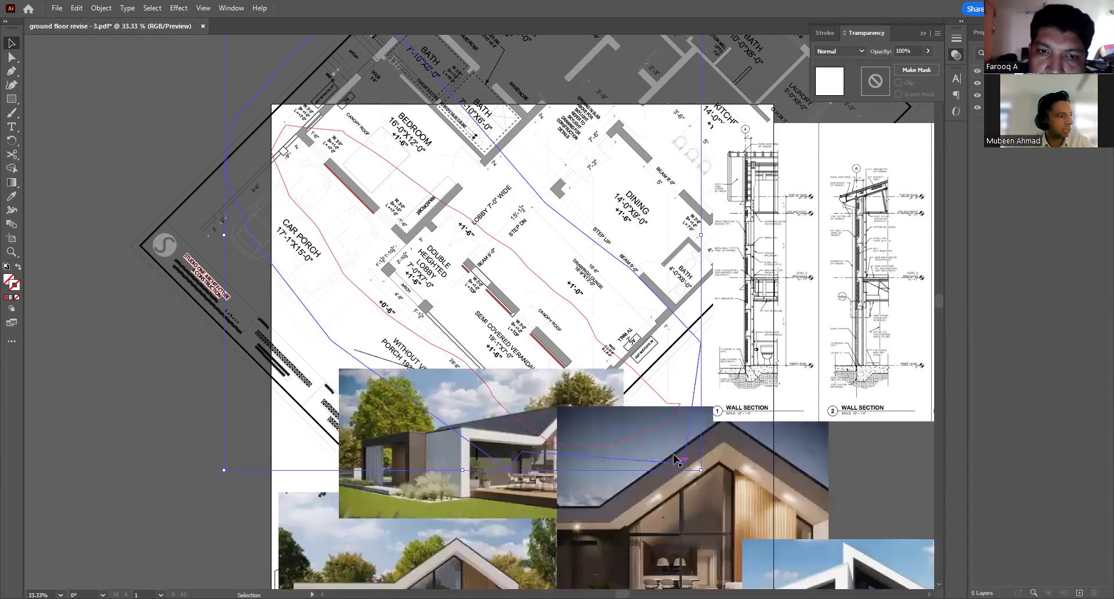
pyautogui.moveTo(543, 266); pyautogui.dragTo(530, 246)
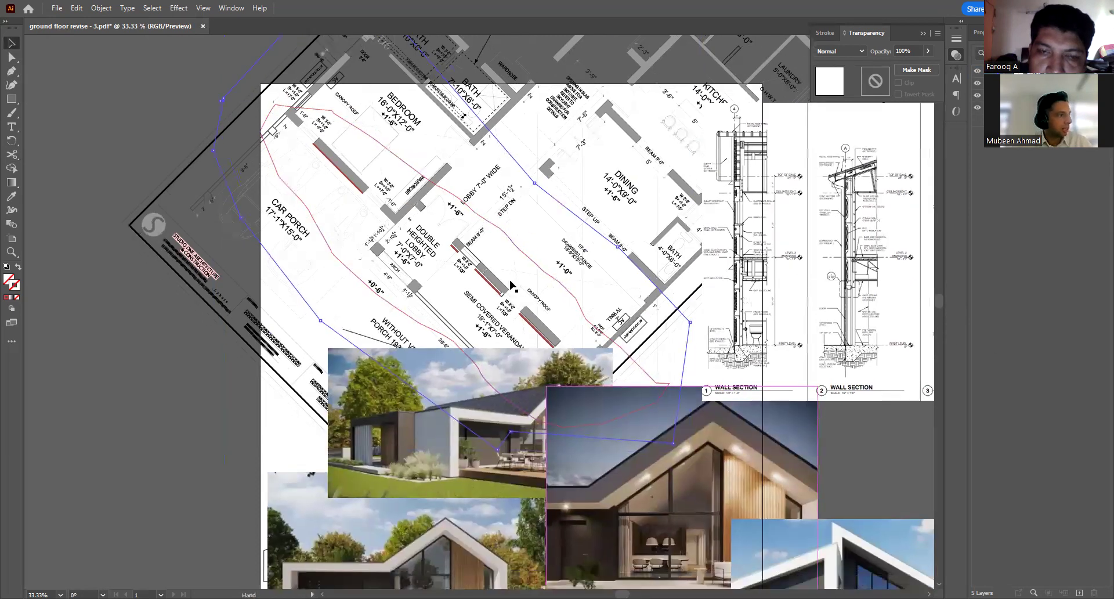
pyautogui.moveTo(463, 521); pyautogui.dragTo(444, 317)
pyautogui.moveTo(555, 213); pyautogui.dragTo(449, 342)
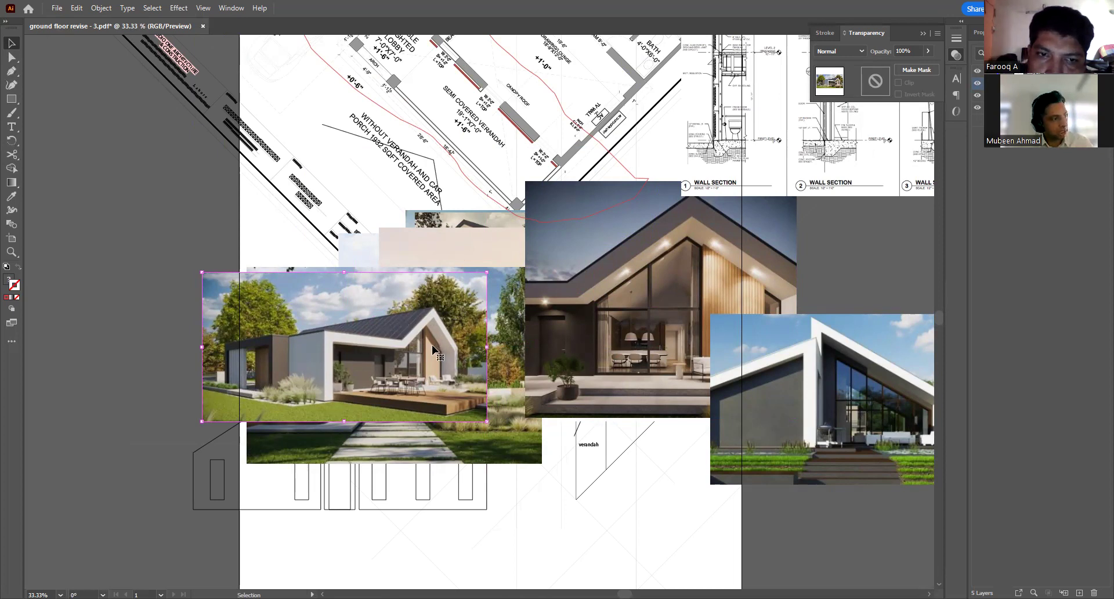
pyautogui.moveTo(407, 343); pyautogui.dragTo(408, 153)
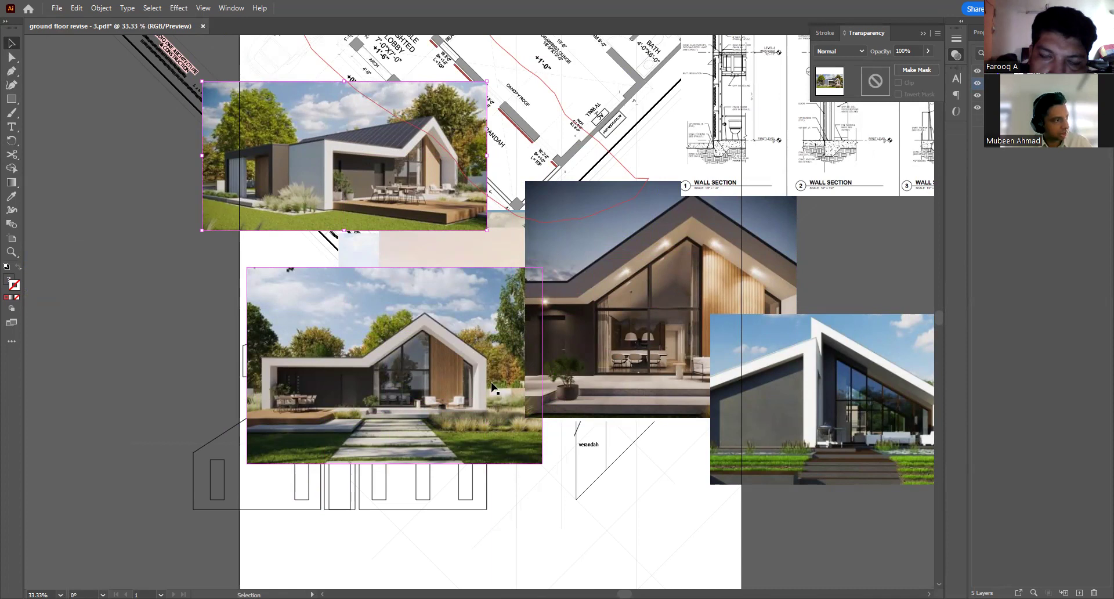
pyautogui.moveTo(345, 155); pyautogui.dragTo(346, 197)
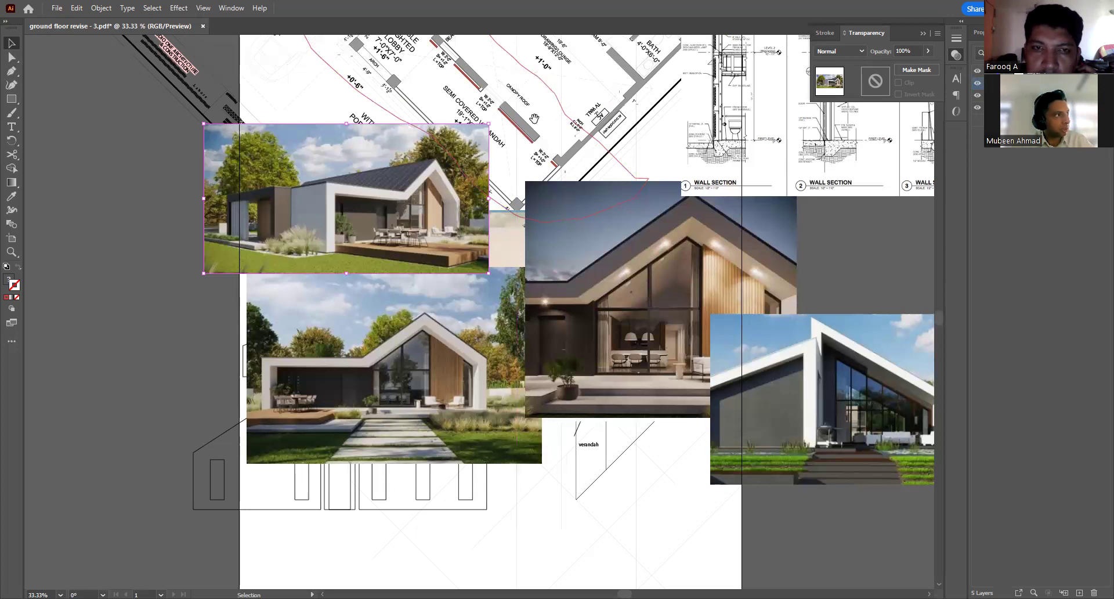
pyautogui.scroll(5, 762, 253)
pyautogui.hscroll(-5, 761, 253)
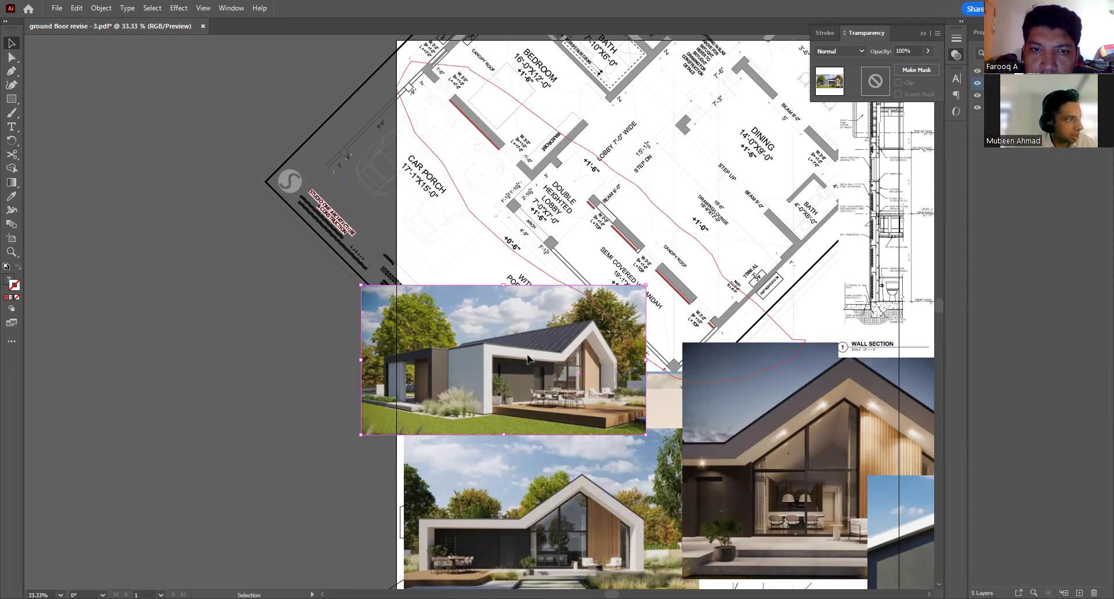
pyautogui.moveTo(518, 354); pyautogui.dragTo(534, 362)
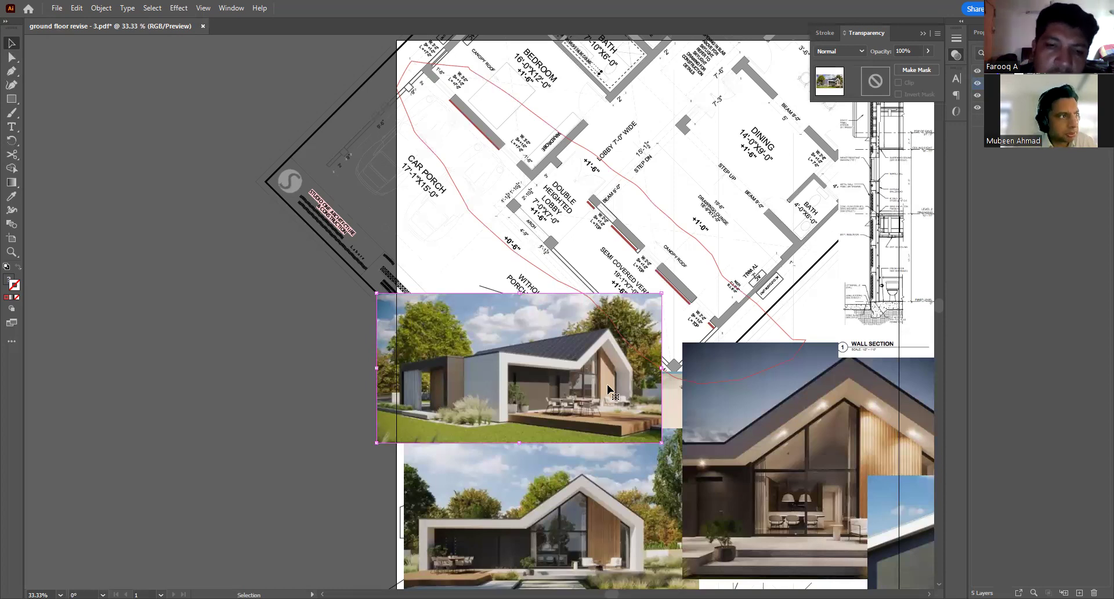
# Step: Move the wall section sheet onto the plan beside the house renders and examine its eave and floor levels up close
pyautogui.click(194, 213)
pyautogui.moveTo(924, 291); pyautogui.dragTo(720, 330)
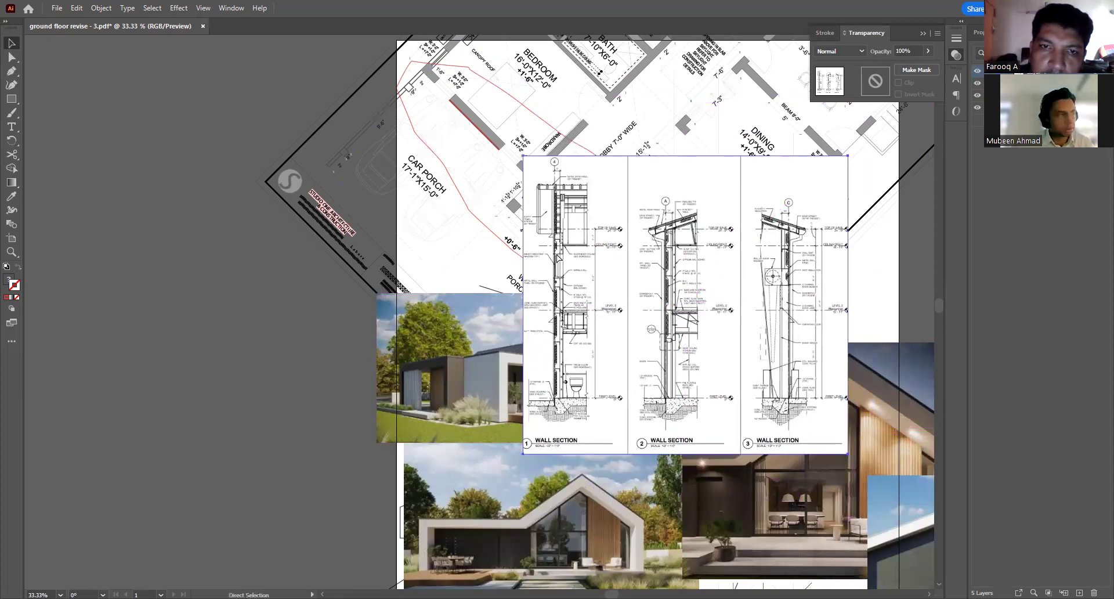
pyautogui.hotkey('ctrl', '=')
pyautogui.hotkey('ctrl', '=')
pyautogui.hotkey('ctrl', '=')
pyautogui.scroll(-5, 679, 366)
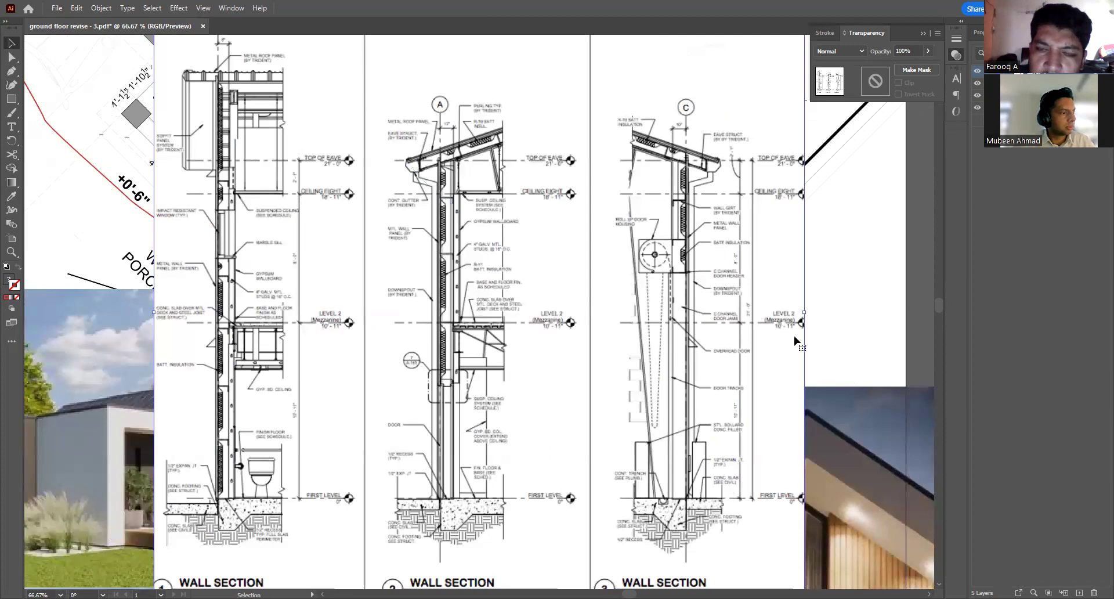
pyautogui.hotkey('ctrl', '-')
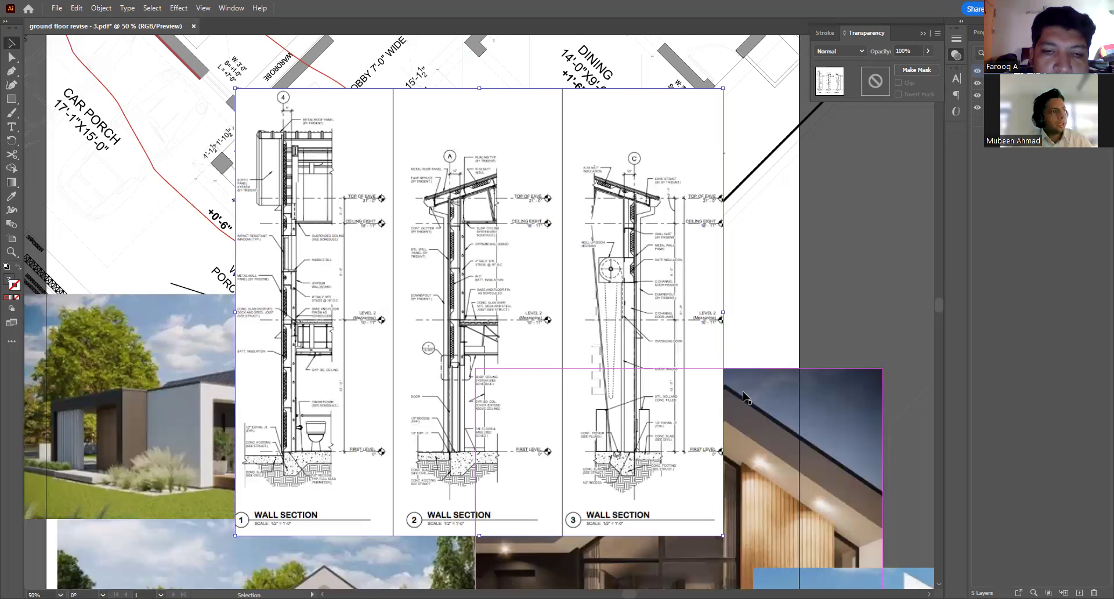
# Step: Move the wall section sheet down off the floor plan so it lies over the house reference images
pyautogui.moveTo(527, 197); pyautogui.dragTo(618, 503)
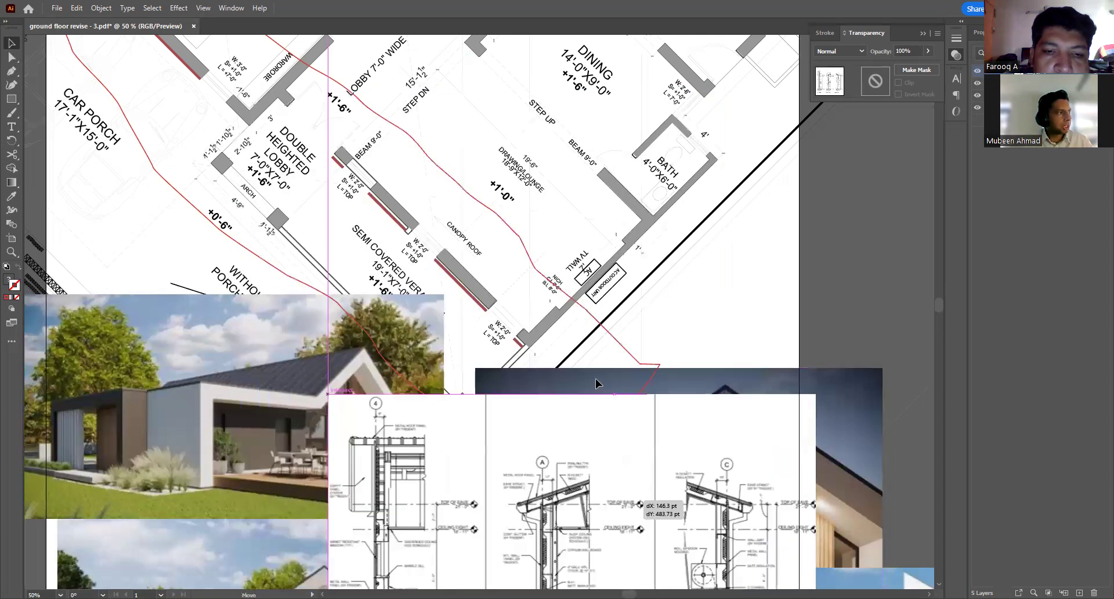
pyautogui.click(719, 253)
pyautogui.hotkey('ctrl', '-')
pyautogui.hotkey('ctrl', '-')
pyautogui.hotkey('ctrl', '-')
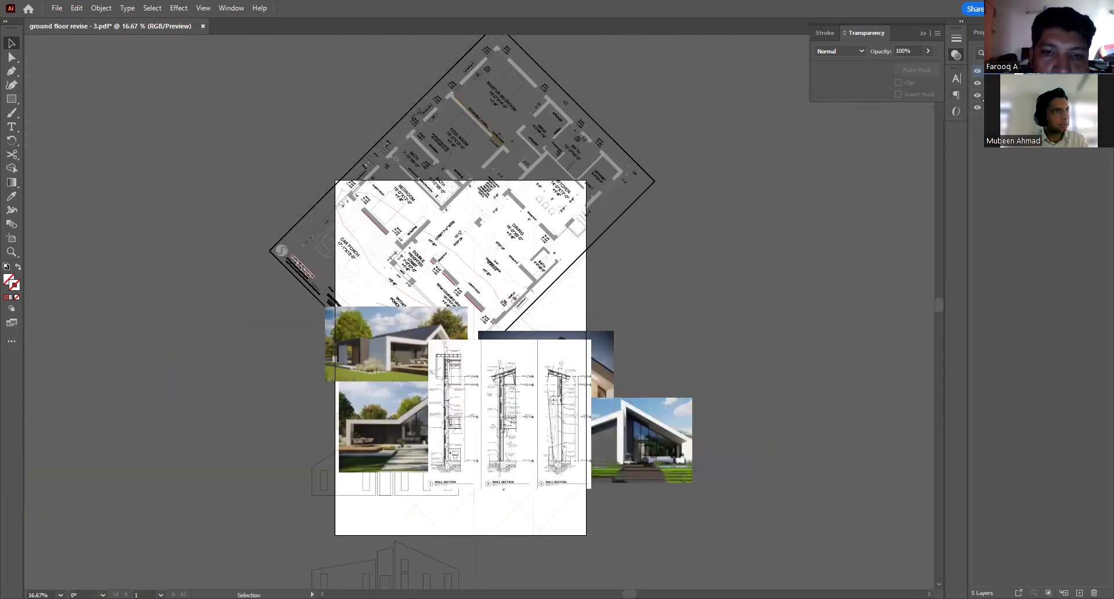
# Step: Draw a rectangle, rotate it to match the tilted floor plan, and place it over the bedroom, lobby and verandah strip
pyautogui.click(978, 94)
pyautogui.press('m')
pyautogui.moveTo(270, 108); pyautogui.dragTo(483, 186)
pyautogui.press('v')
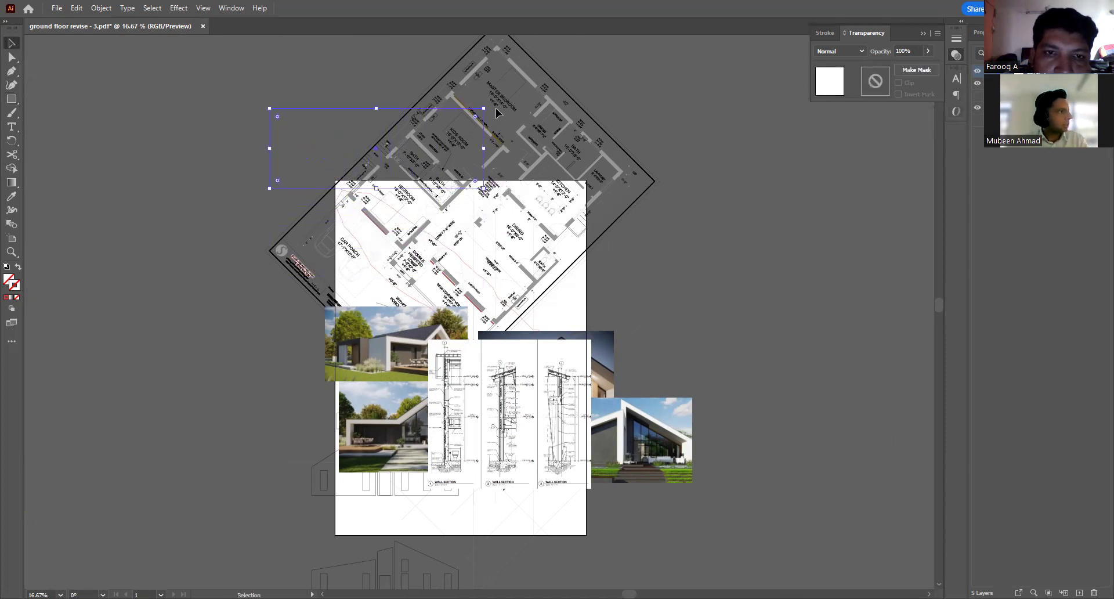
pyautogui.moveTo(494, 104); pyautogui.dragTo(524, 190)
pyautogui.moveTo(377, 131)
pyautogui.mouseDown()
pyautogui.moveTo(393, 166)
pyautogui.moveTo(356, 137)
pyautogui.mouseUp()
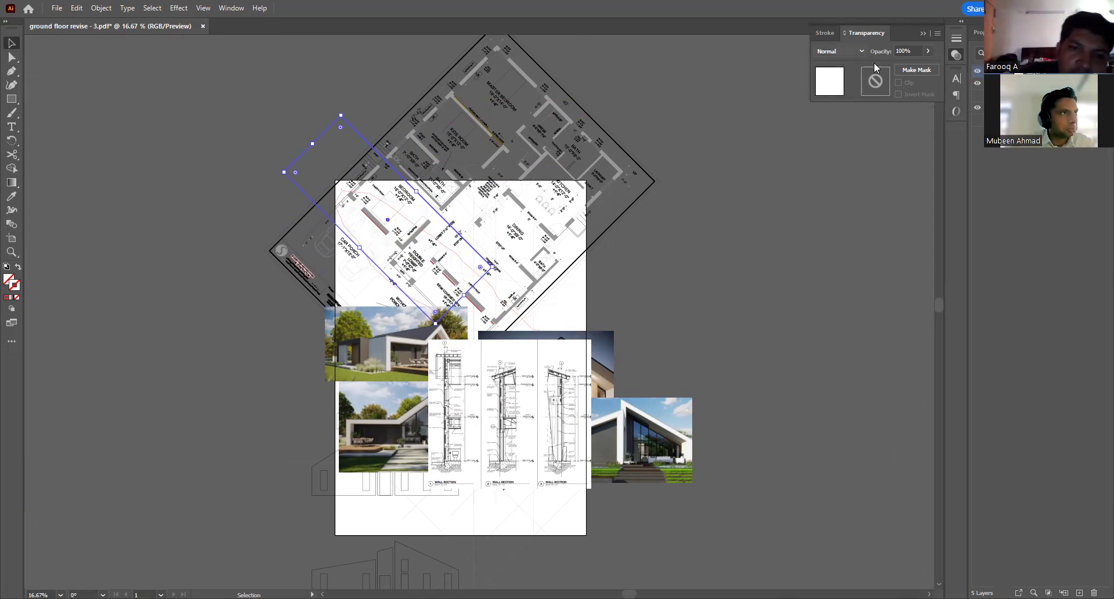
# Step: Give the rotated rectangle a solid red fill with no outline
pyautogui.doubleClick(14, 289)
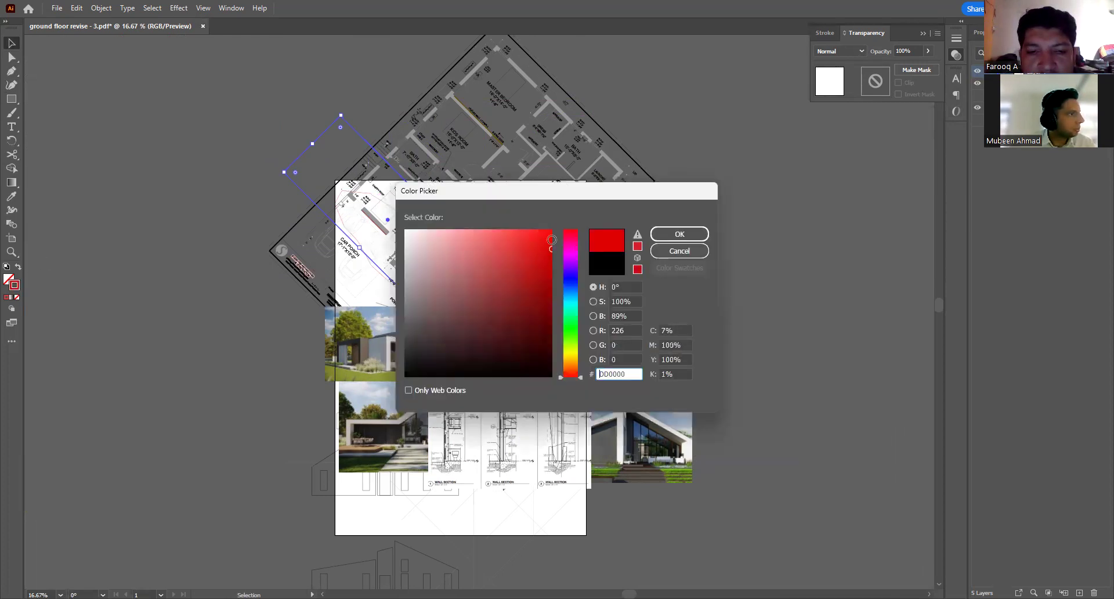
pyautogui.click(680, 230)
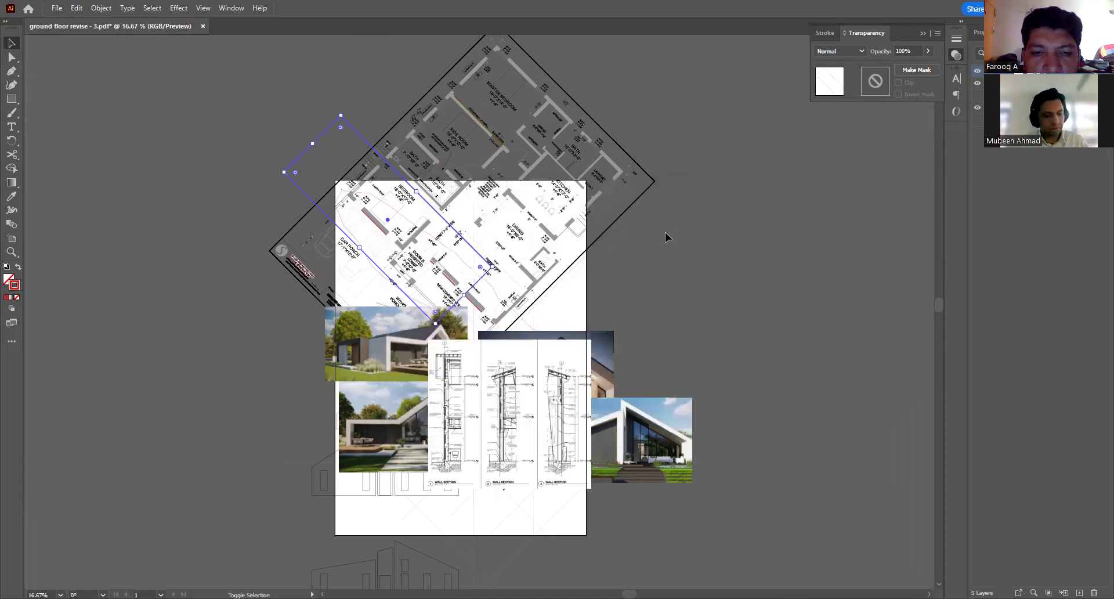
pyautogui.hotkey('shift', 'x')
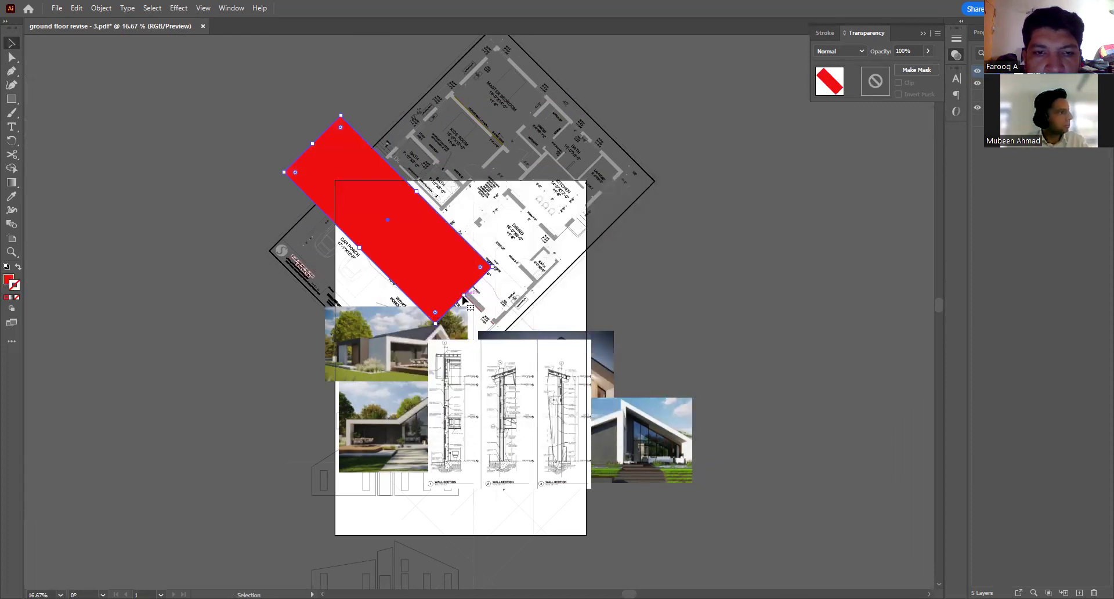
# Step: Fit the red rectangle over the plan's front strip down to the verandah corner, and cover the rear rooms with a second, larger red rectangle
pyautogui.moveTo(466, 294); pyautogui.dragTo(498, 329)
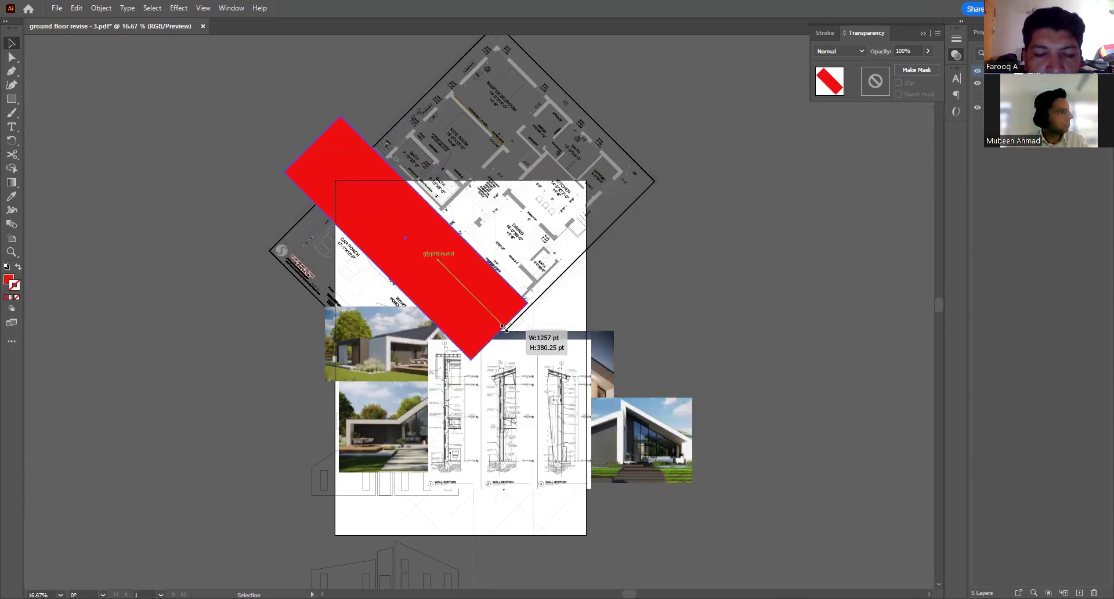
pyautogui.moveTo(435, 249); pyautogui.dragTo(442, 235)
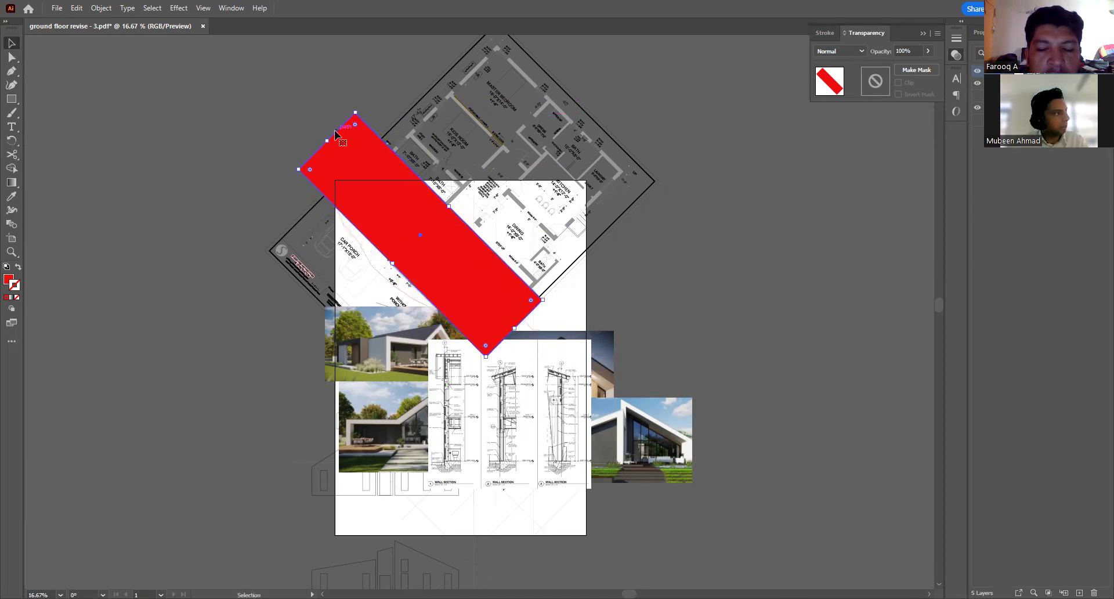
pyautogui.moveTo(326, 141); pyautogui.dragTo(371, 173)
pyautogui.moveTo(441, 210)
pyautogui.mouseDown()
pyautogui.moveTo(507, 147)
pyautogui.moveTo(510, 157)
pyautogui.moveTo(487, 154)
pyautogui.moveTo(589, 115)
pyautogui.moveTo(415, 249)
pyautogui.moveTo(435, 229)
pyautogui.mouseUp()
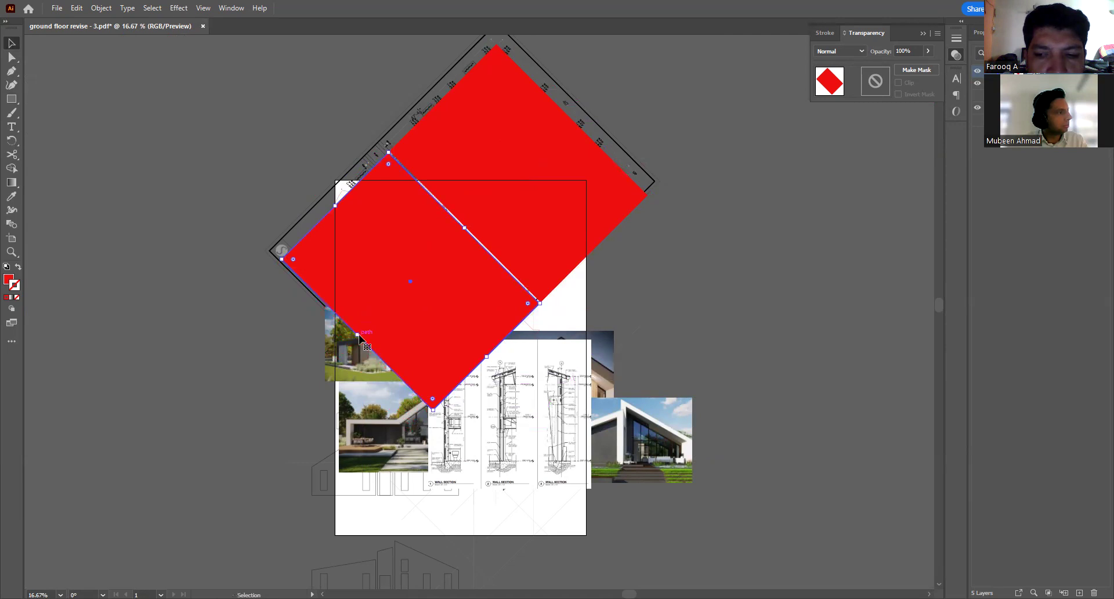
pyautogui.moveTo(357, 335); pyautogui.dragTo(401, 271)
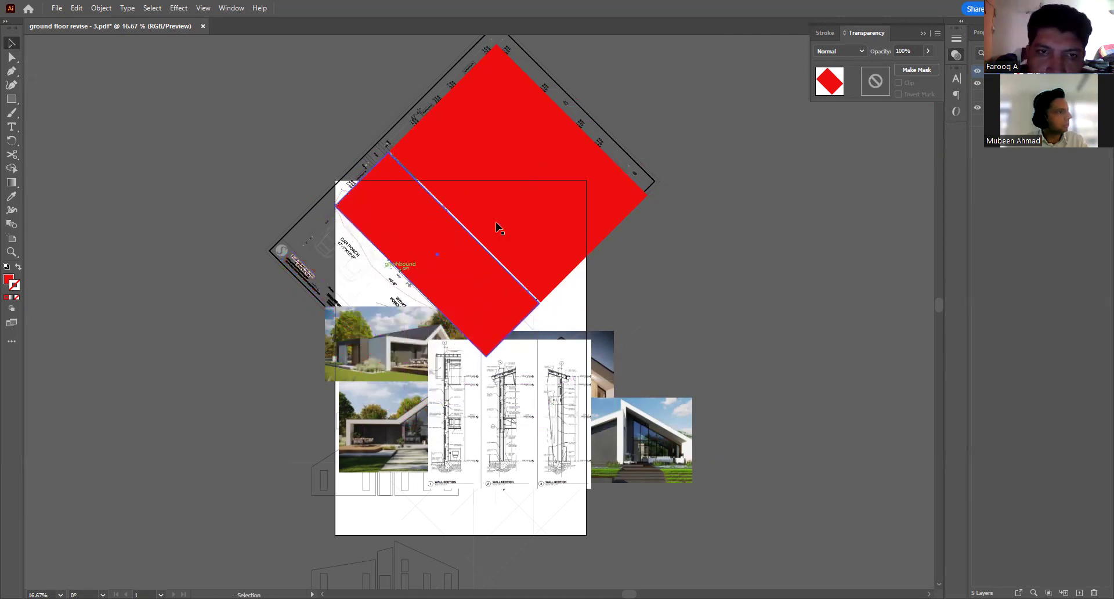
pyautogui.click(667, 219)
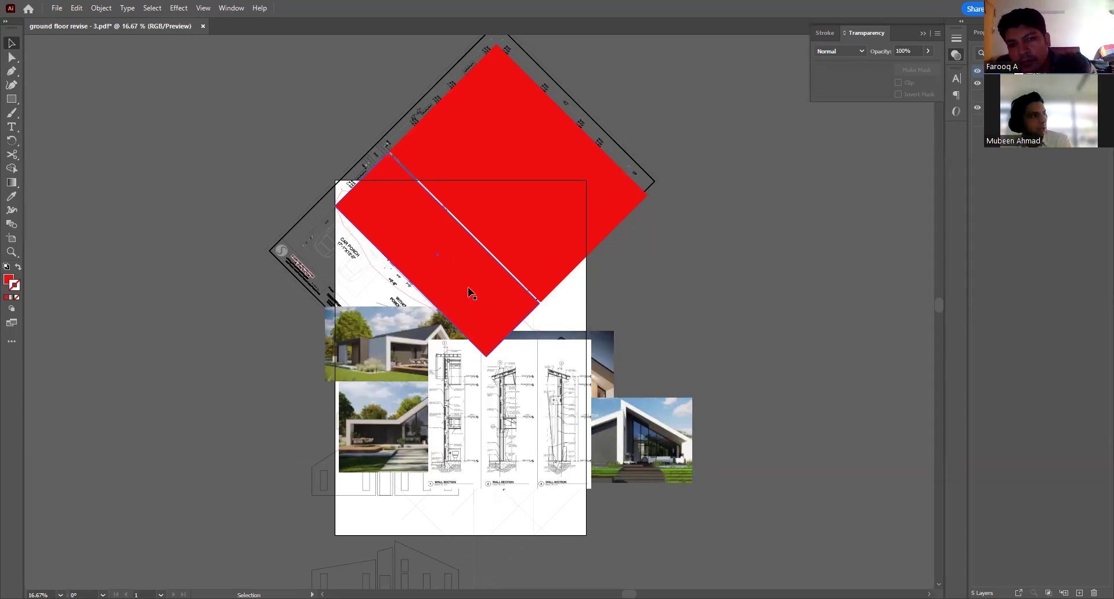
# Step: Change the fill of the larger rectangle over the rear rooms to blue 1C6BC9
pyautogui.click(522, 144)
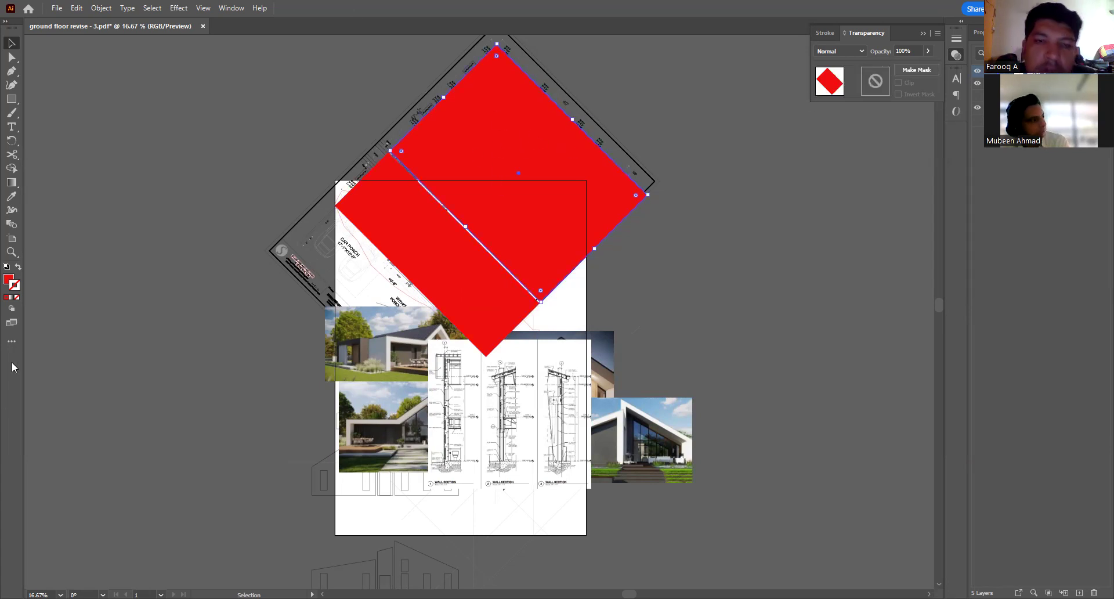
pyautogui.click(9, 278)
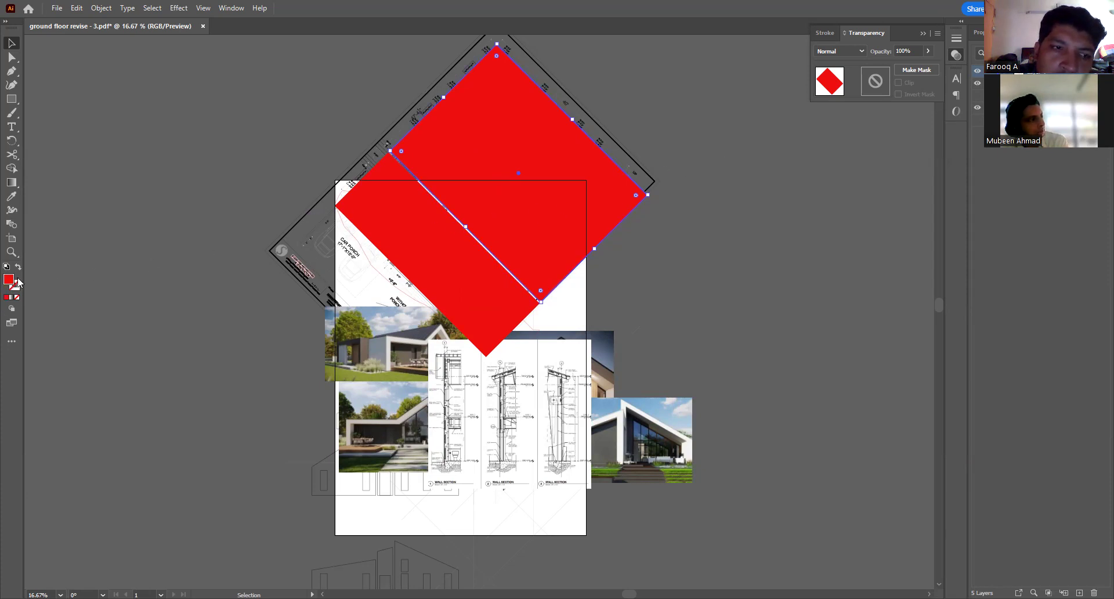
pyautogui.moveTo(426, 283)
pyautogui.mouseDown()
pyautogui.moveTo(517, 301)
pyautogui.moveTo(458, 325)
pyautogui.moveTo(433, 294)
pyautogui.moveTo(527, 347)
pyautogui.mouseUp()
pyautogui.click(571, 289)
pyautogui.click(531, 260)
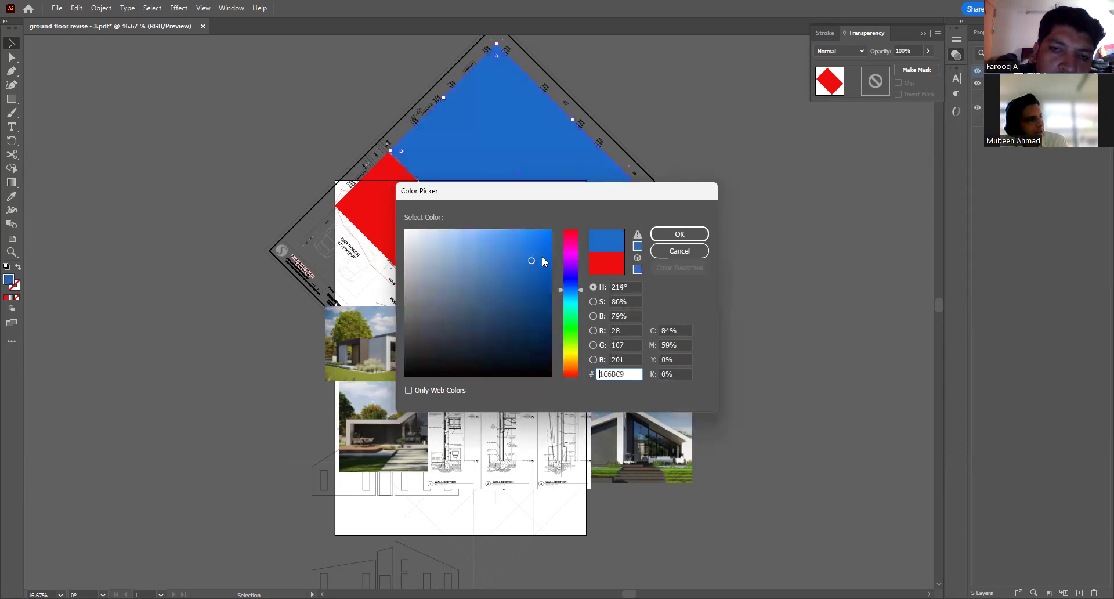
pyautogui.click(696, 233)
pyautogui.click(290, 295)
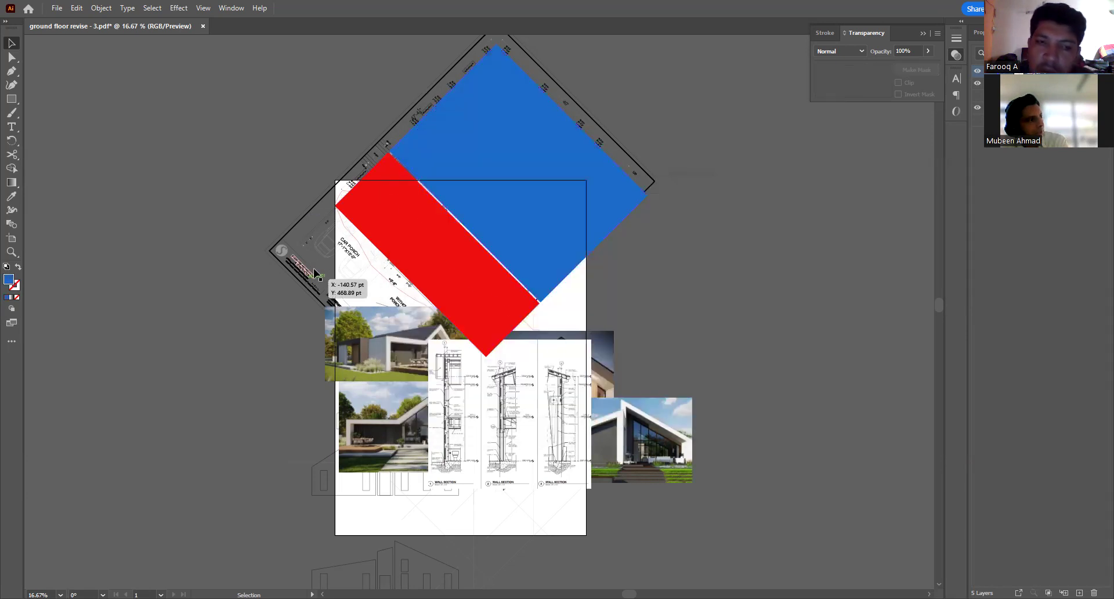